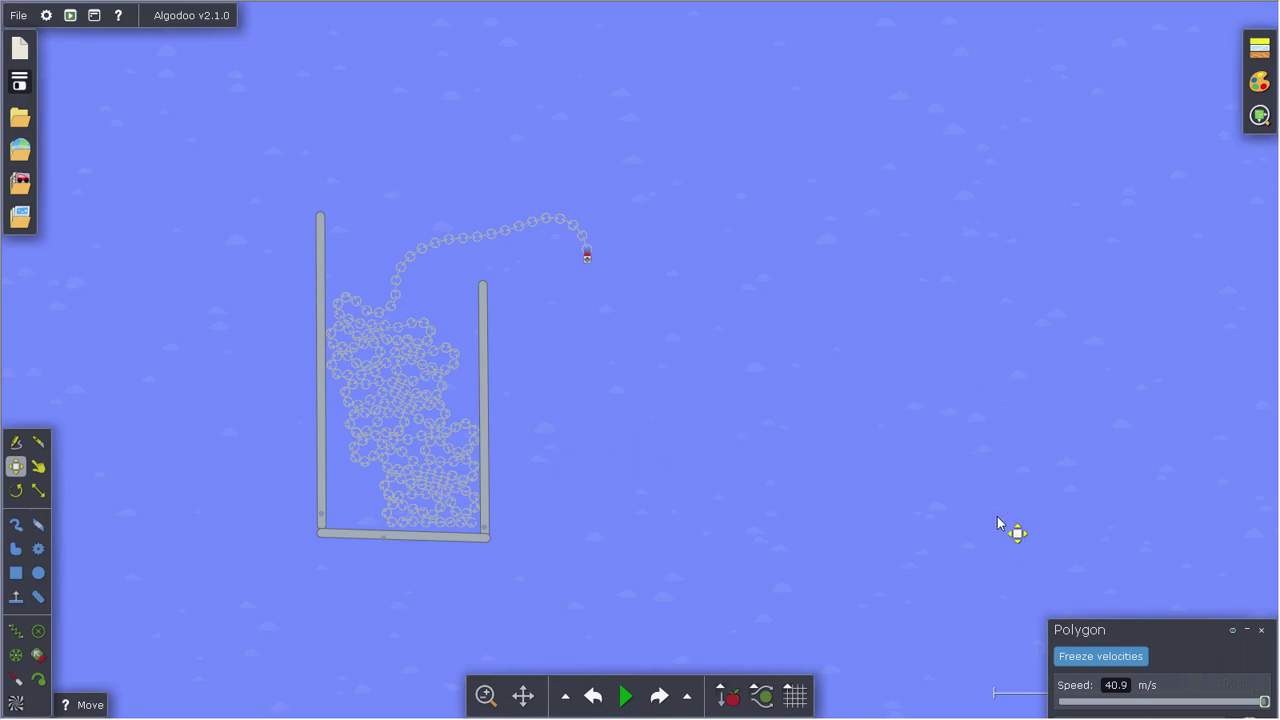
- Check the polygon's velocity settings, select the rod link above the thruster, and frame the container
scroll(586, 286, "up", 5)
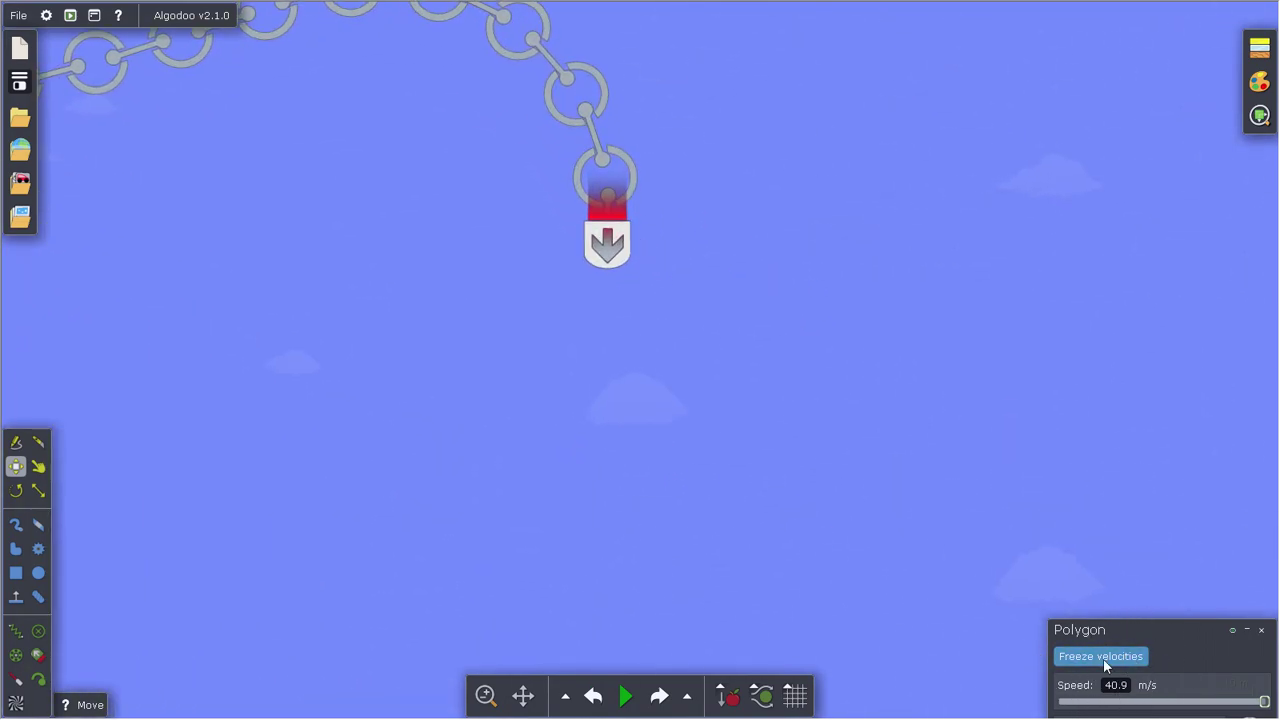
left_click_drag(1128, 631, 1087, 645)
scroll(576, 97, "up", 4)
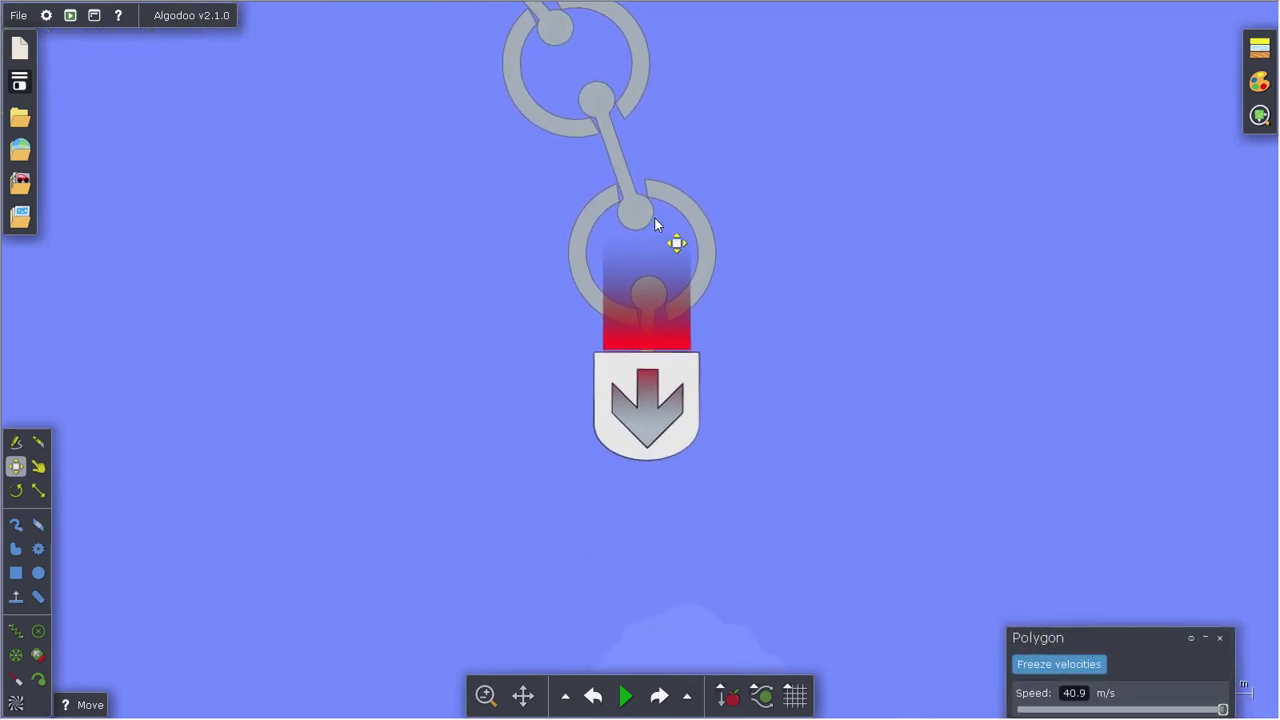
left_click(626, 197)
scroll(1073, 594, "down", 2)
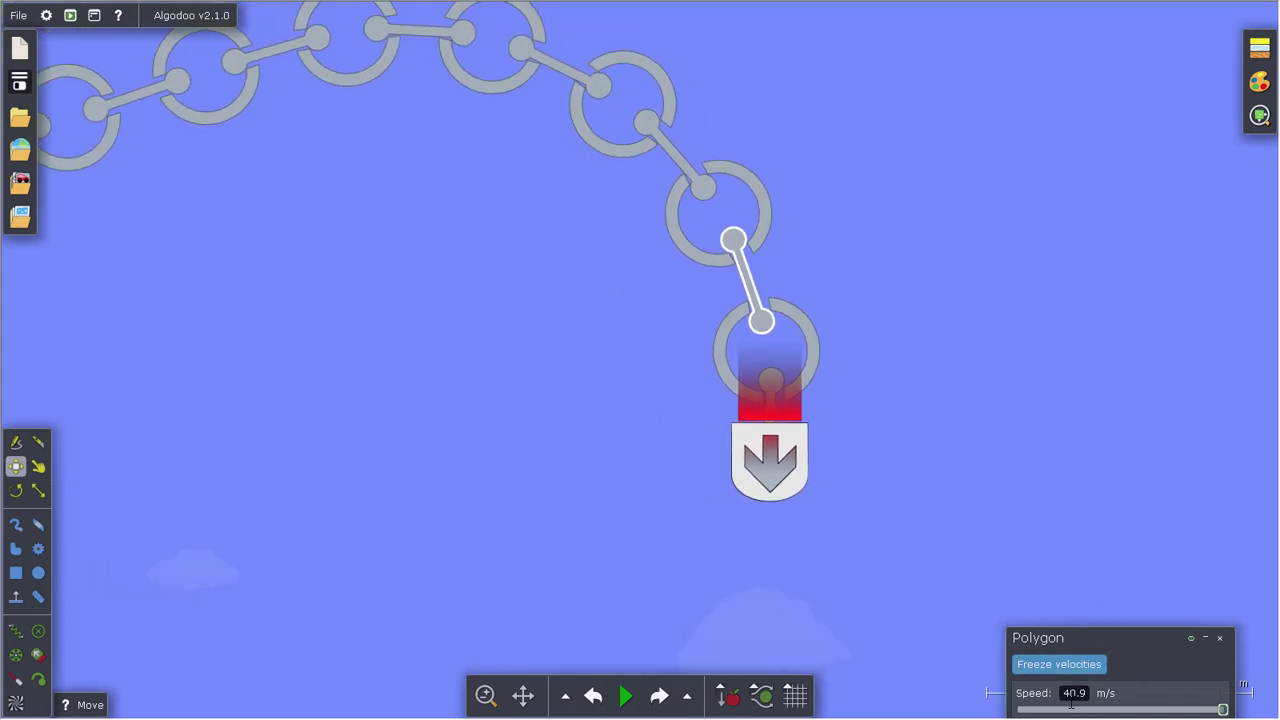
scroll(866, 349, "down", 6)
scroll(937, 383, "up", 6)
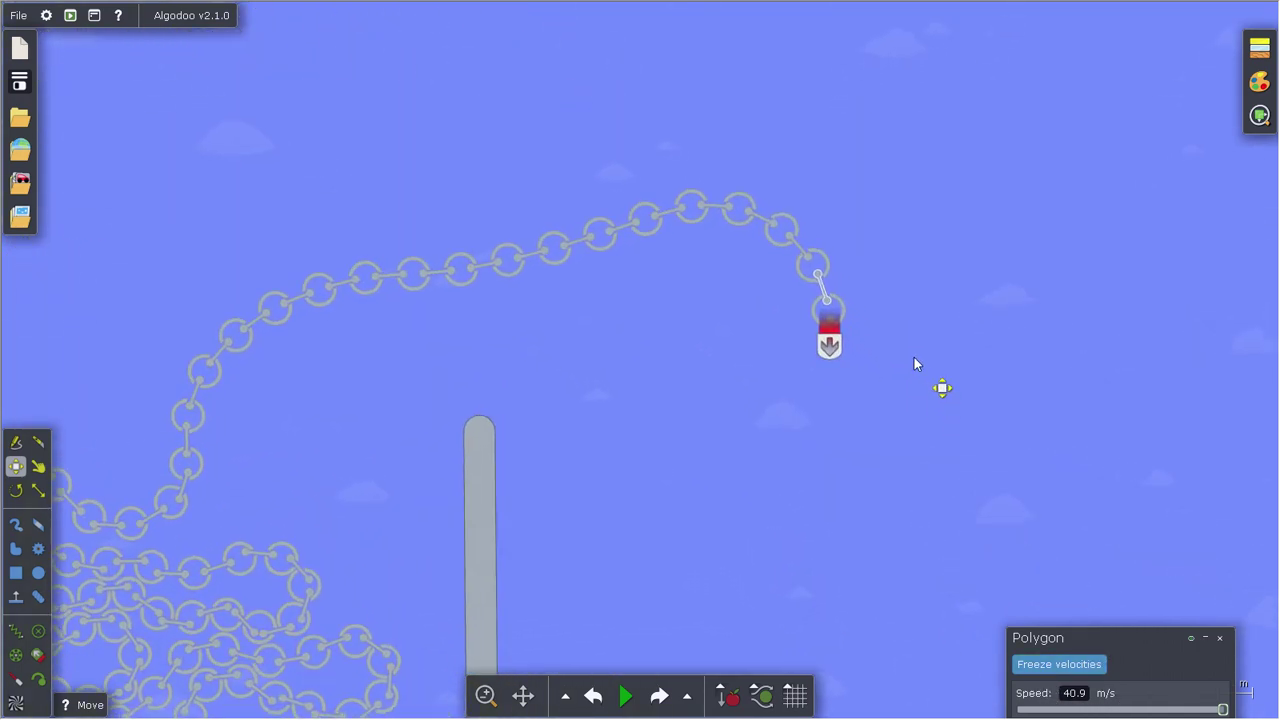
scroll(780, 360, "down", 8)
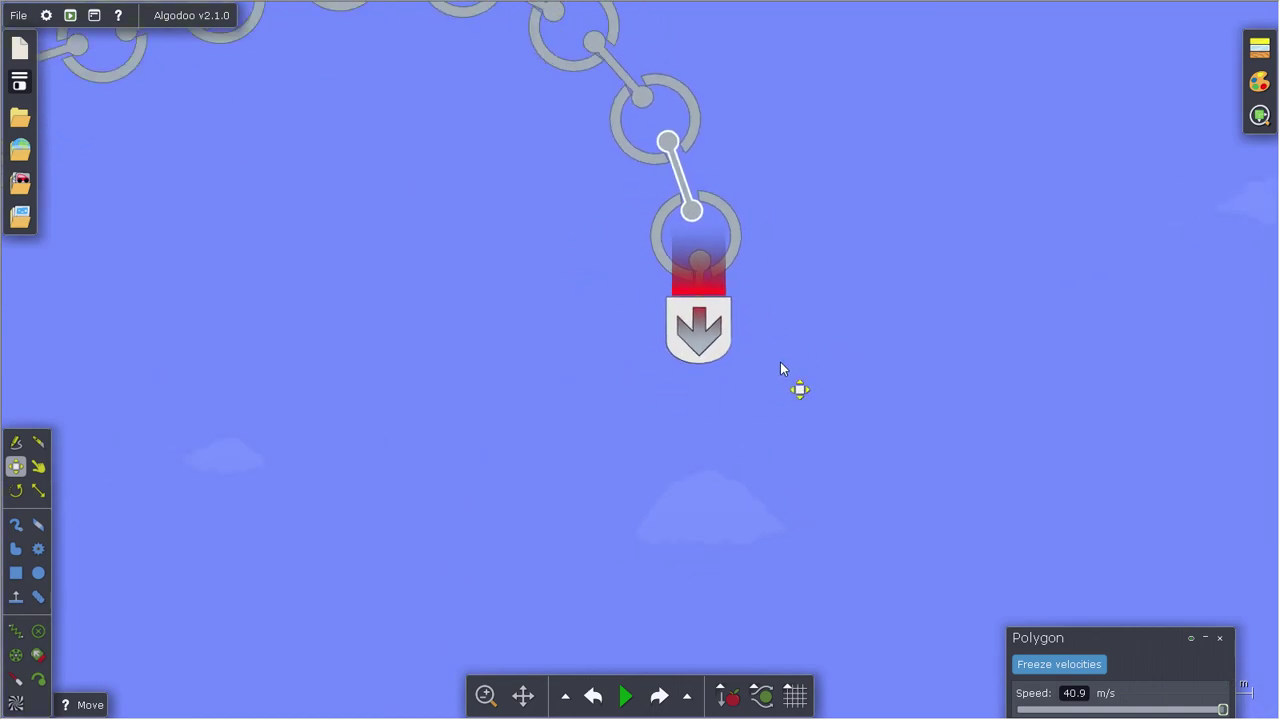
scroll(655, 435, "down", 3)
left_click_drag(645, 430, 649, 285)
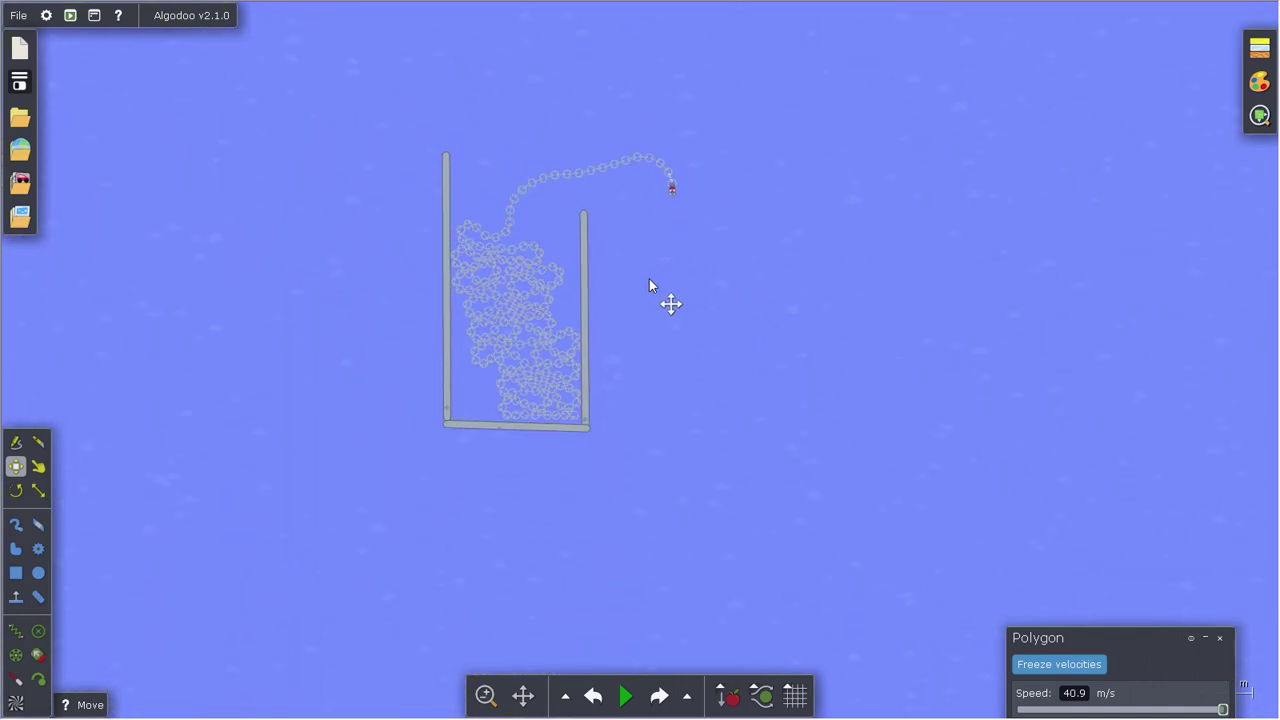
- Enable air friction and buoyancy from the bottom toolbar, then frame the whole chain and container
left_click(728, 697)
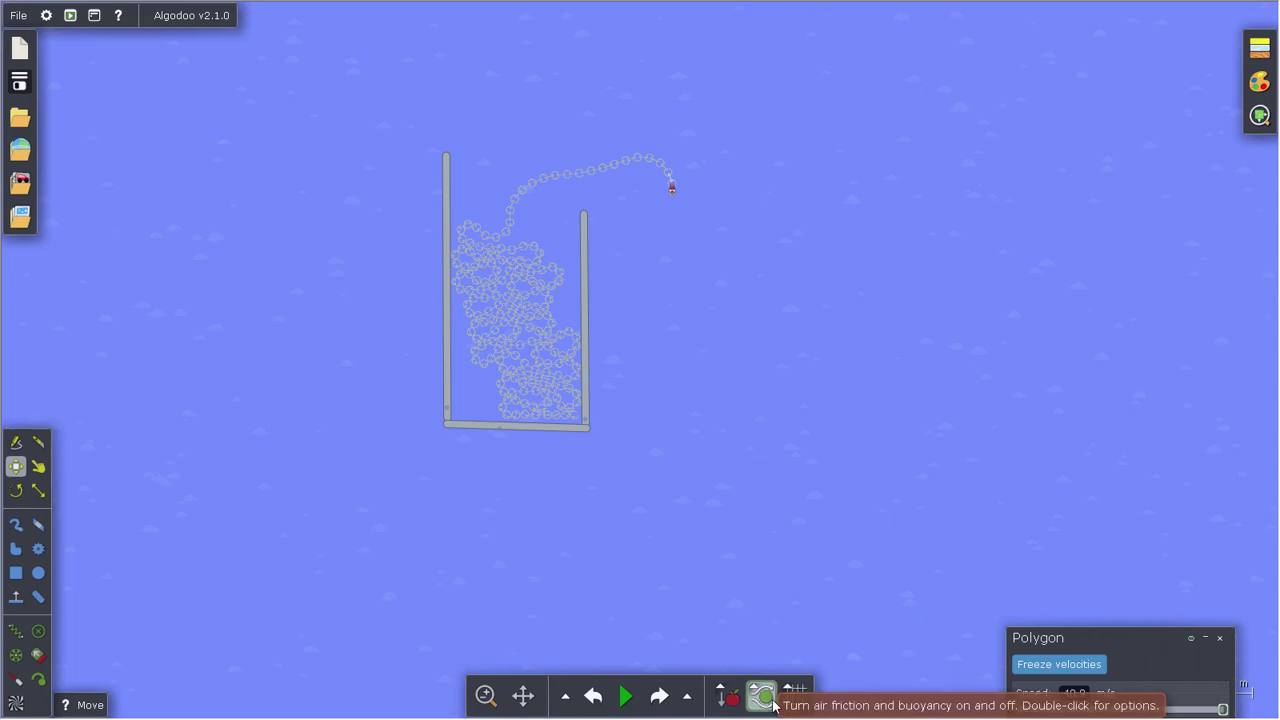
scroll(683, 305, "down", 2)
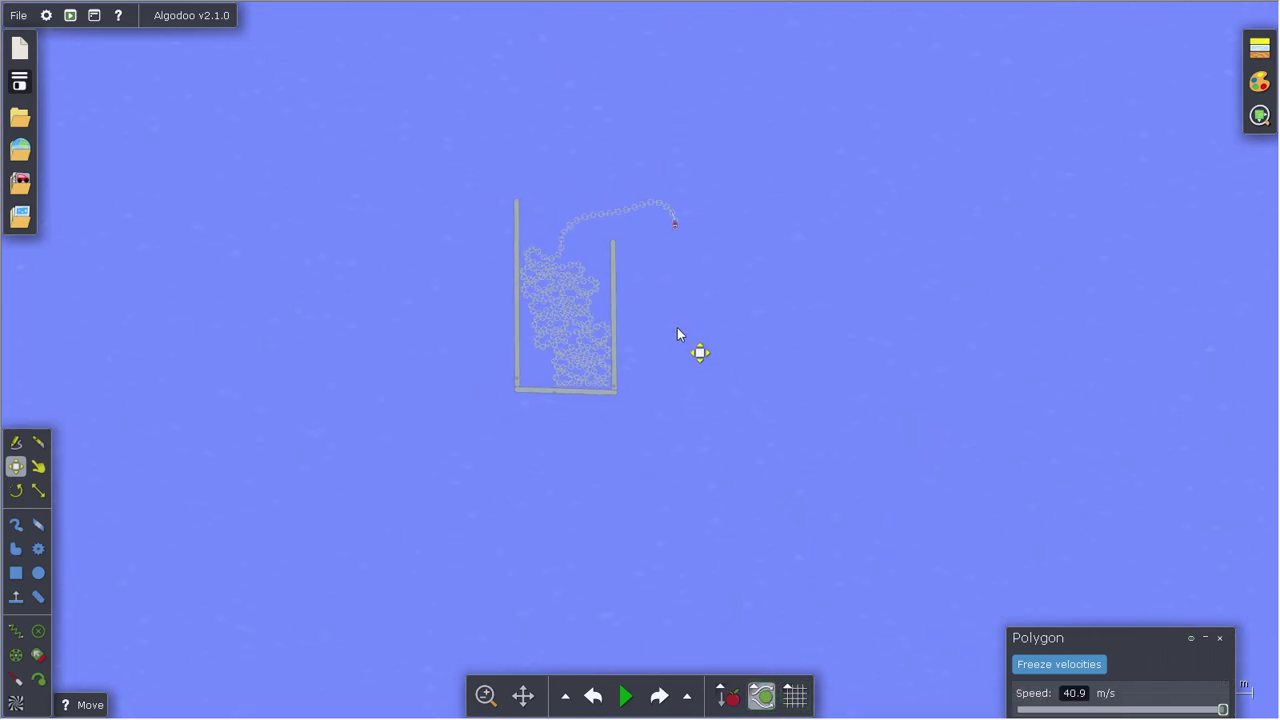
left_click_drag(680, 286, 663, 403)
scroll(622, 404, "up", 4)
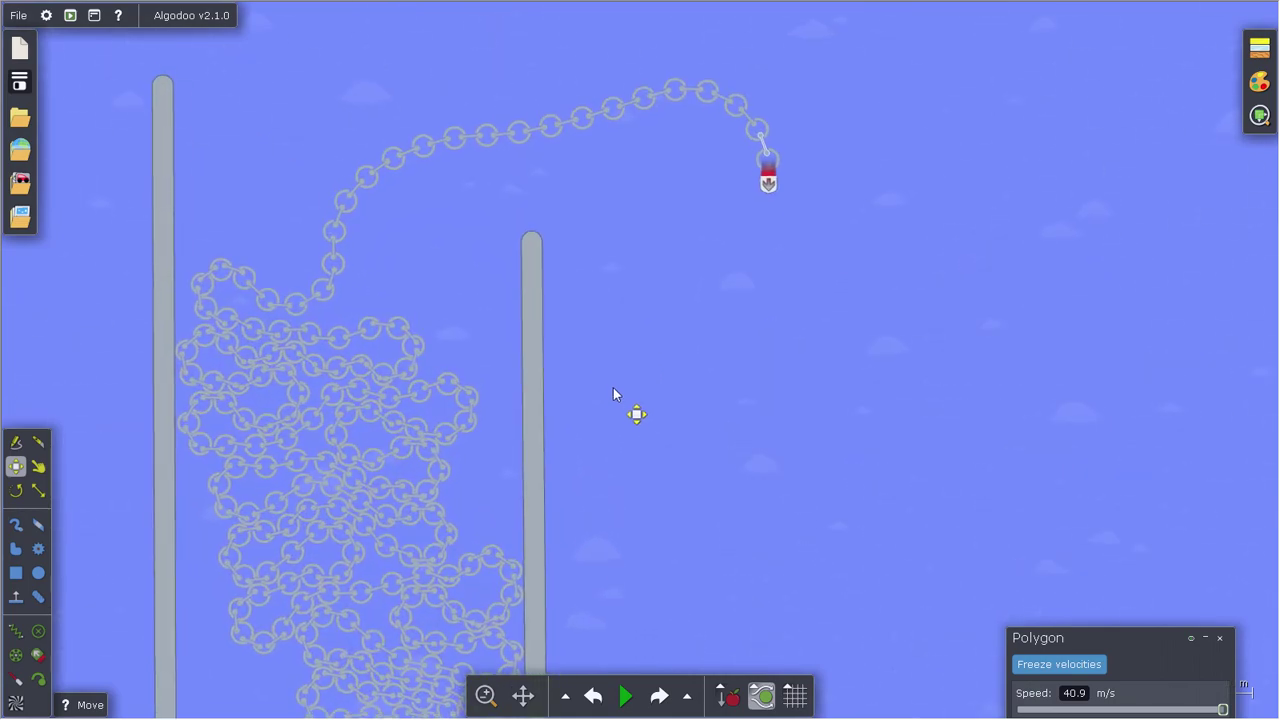
scroll(560, 340, "up", 3)
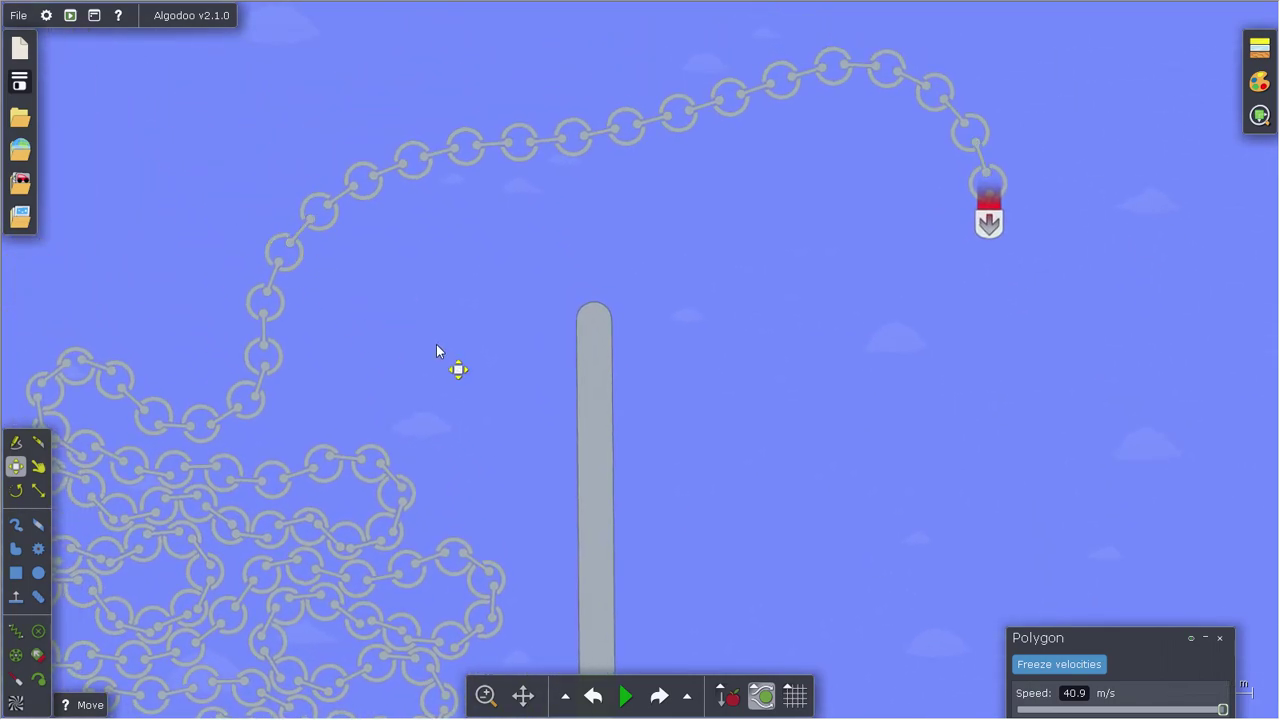
scroll(440, 350, "down", 5)
left_click_drag(557, 451, 591, 340)
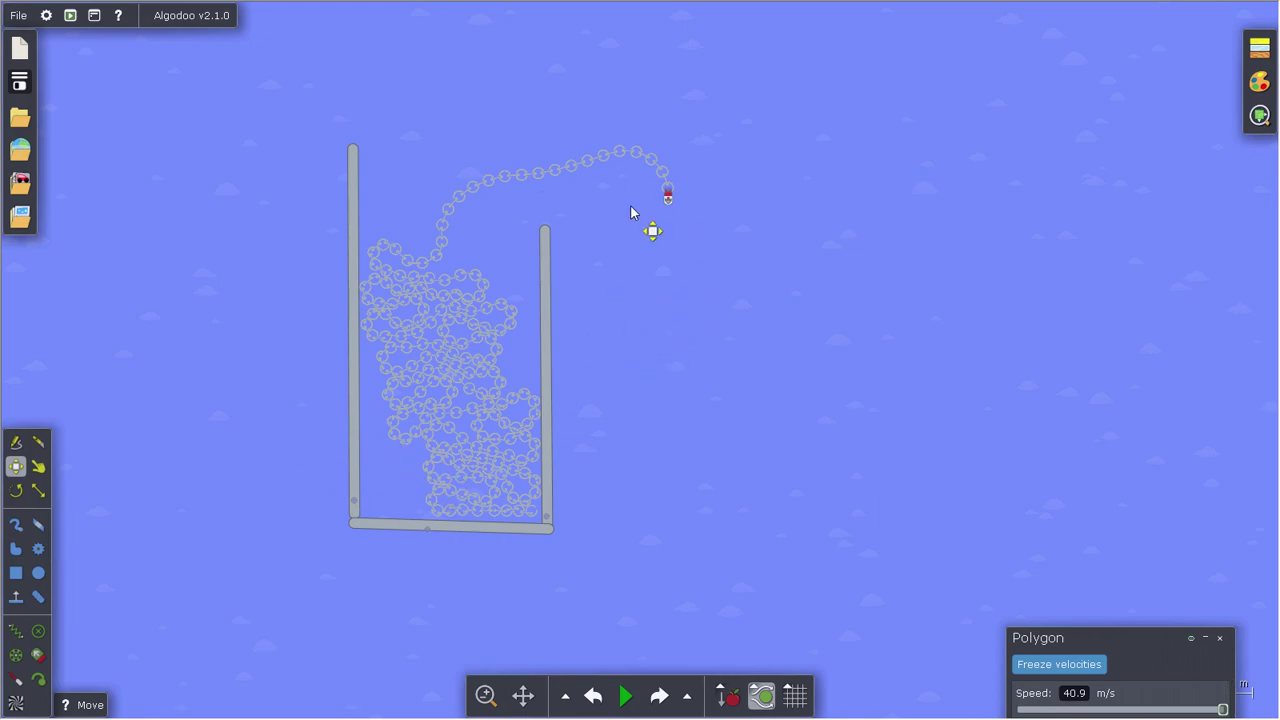
scroll(562, 525, "up", 5)
scroll(556, 517, "down", 2)
scroll(554, 511, "down", 2)
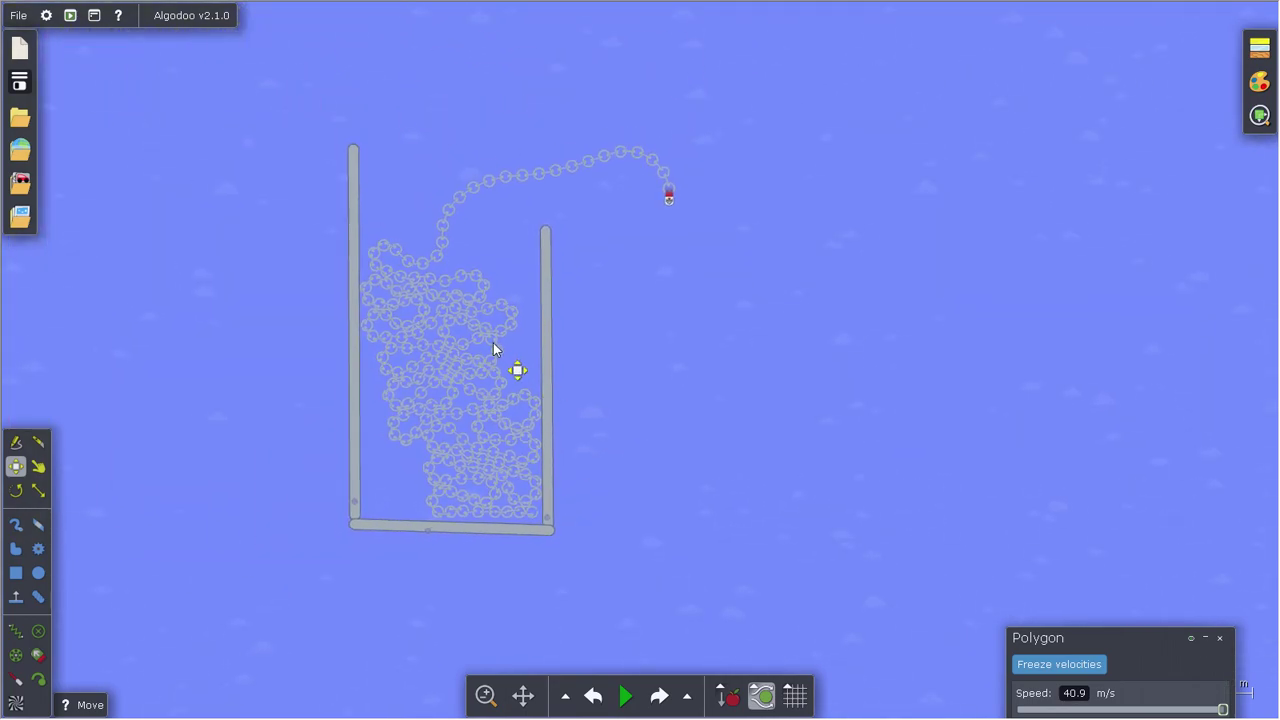
- Run the simulation and follow the chain as it arcs over the wall, slowing to 71.4 m/s
key("space")
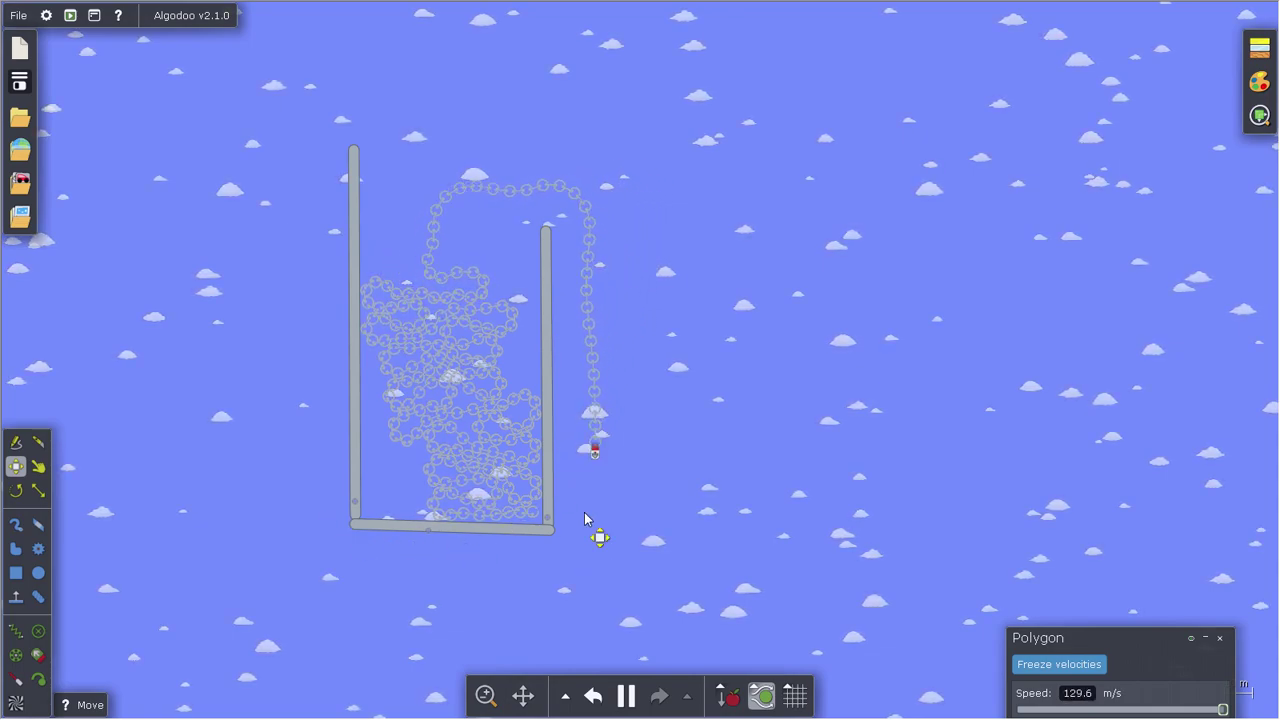
left_click_drag(698, 378, 728, 418)
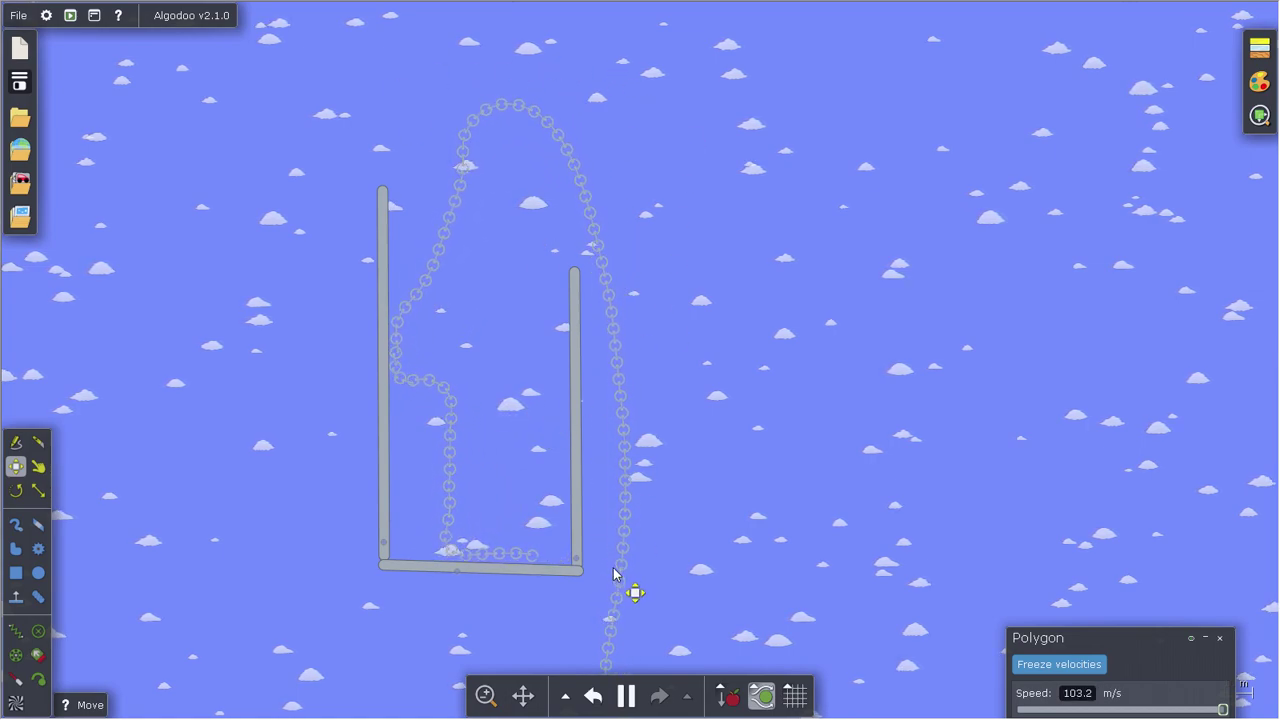
scroll(614, 586, "down", 5)
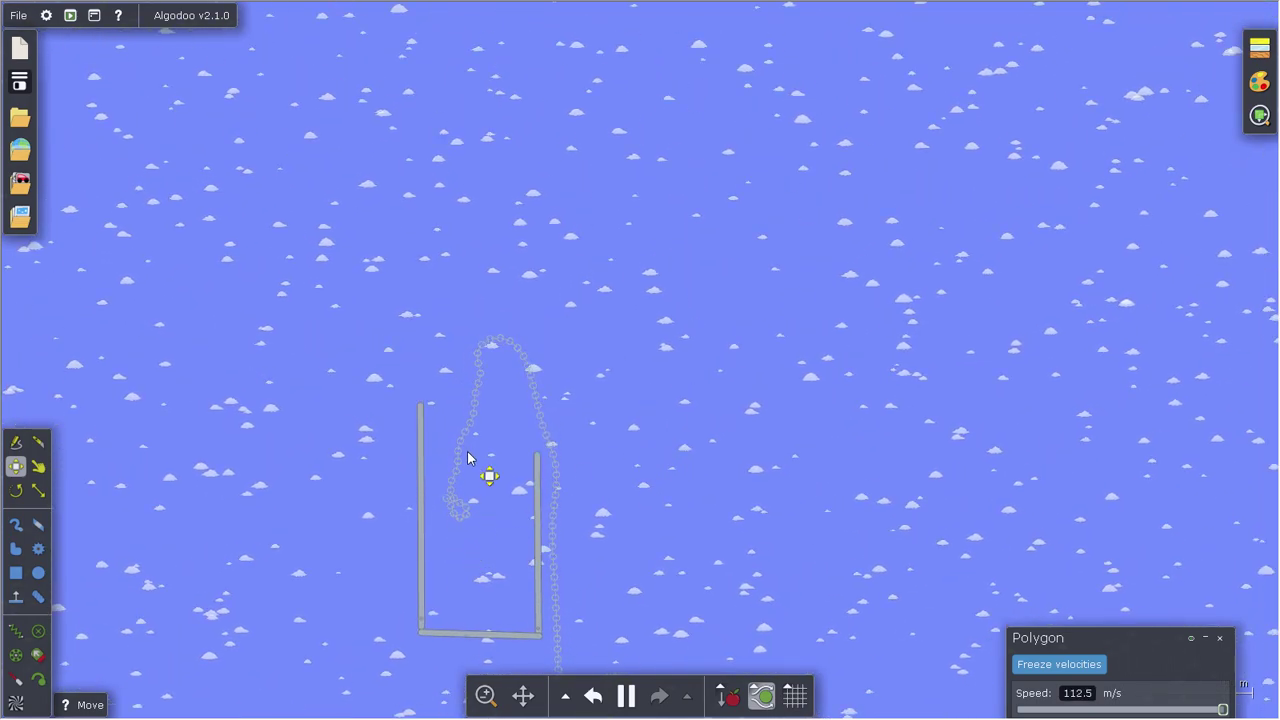
scroll(467, 456, "up", 3)
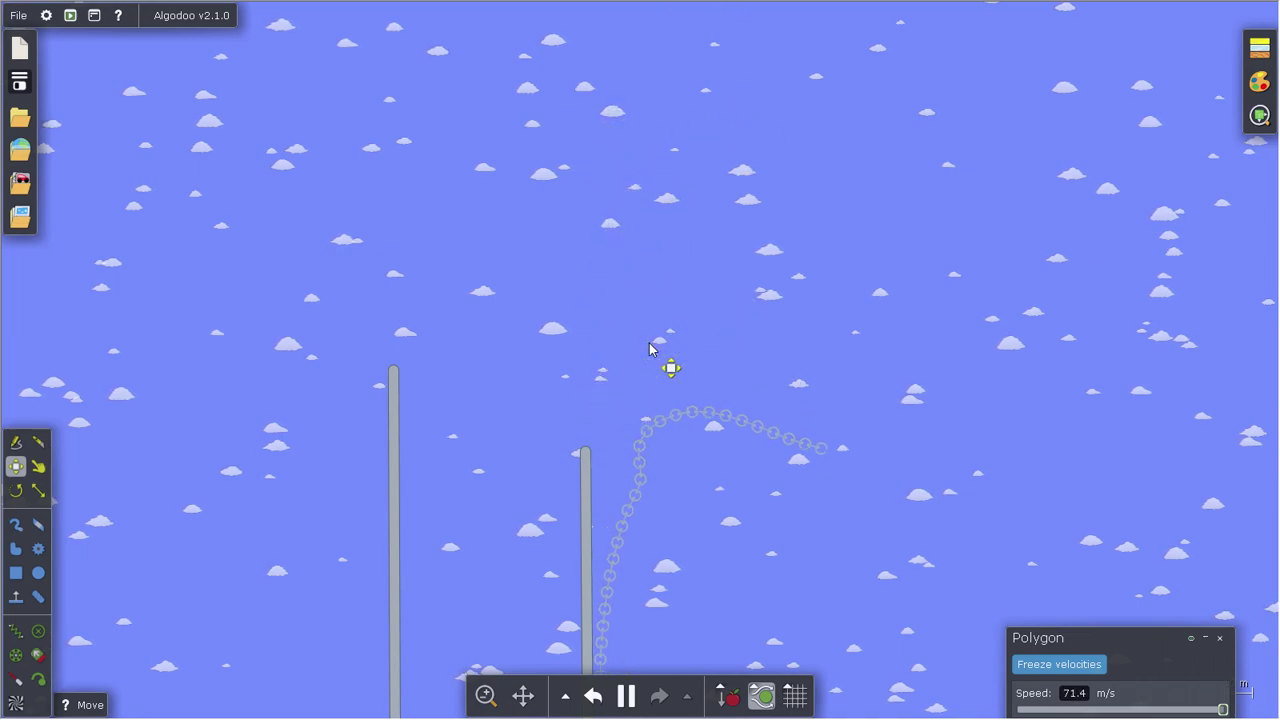
- Reset the scene, delete the bottom plate, rerun, and pull a chain link upward while following it
key("ctrl+z")
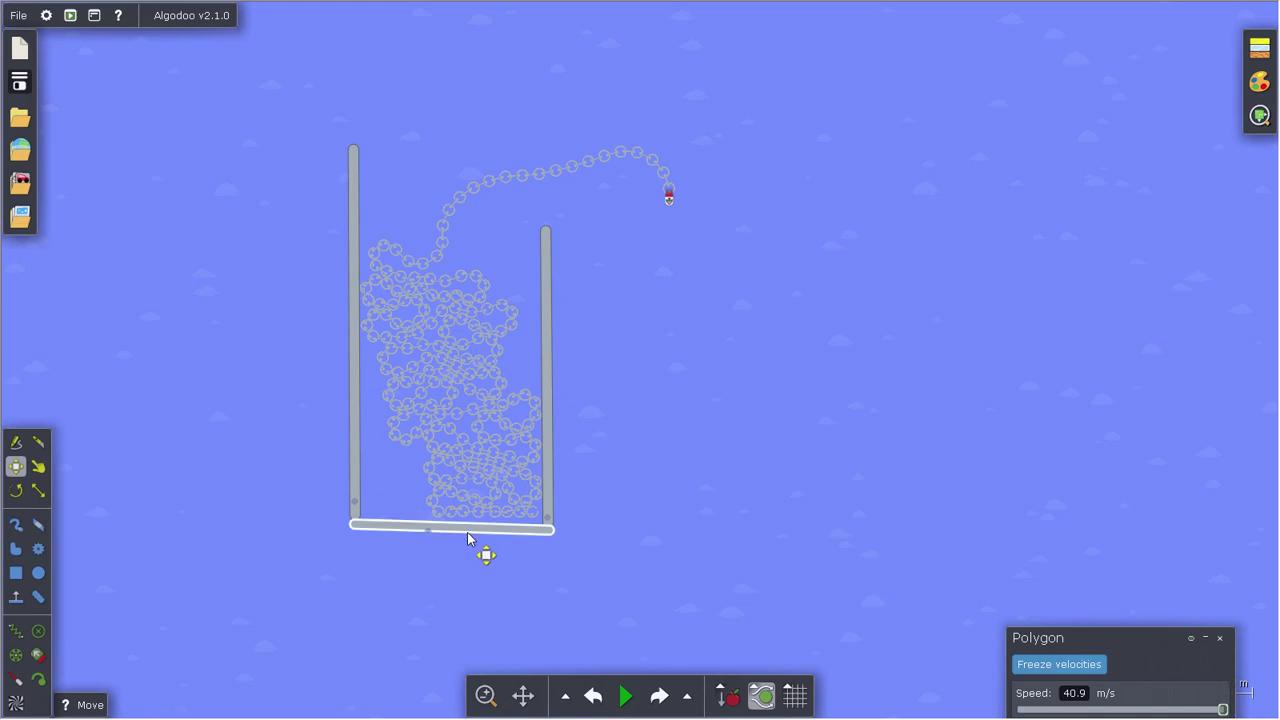
key("Delete")
key("space")
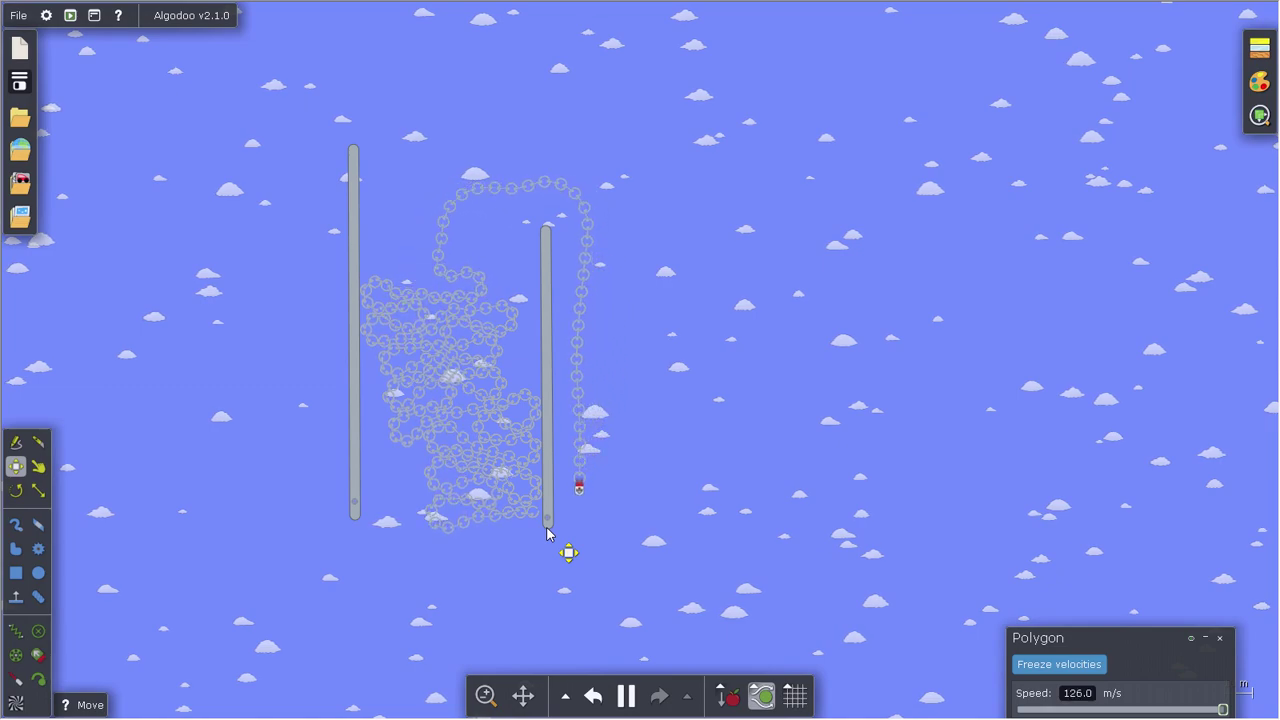
left_click_drag(548, 533, 484, 388)
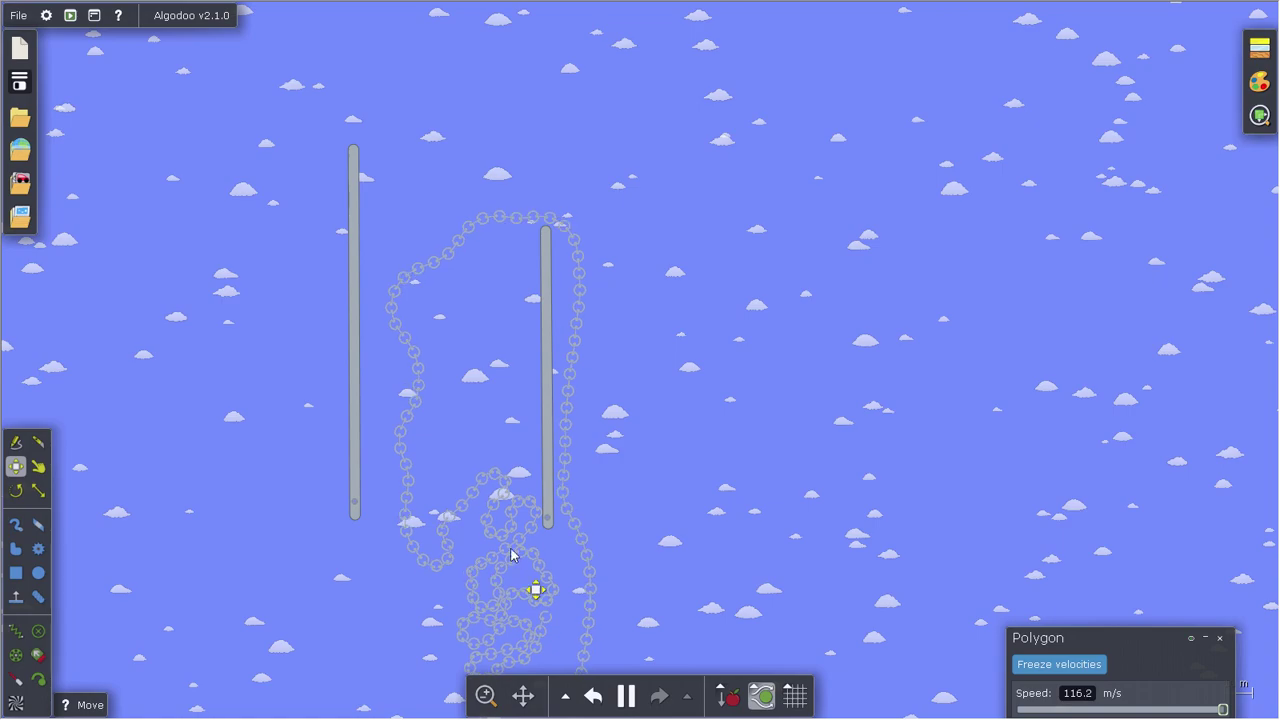
left_click_drag(496, 440, 477, 346)
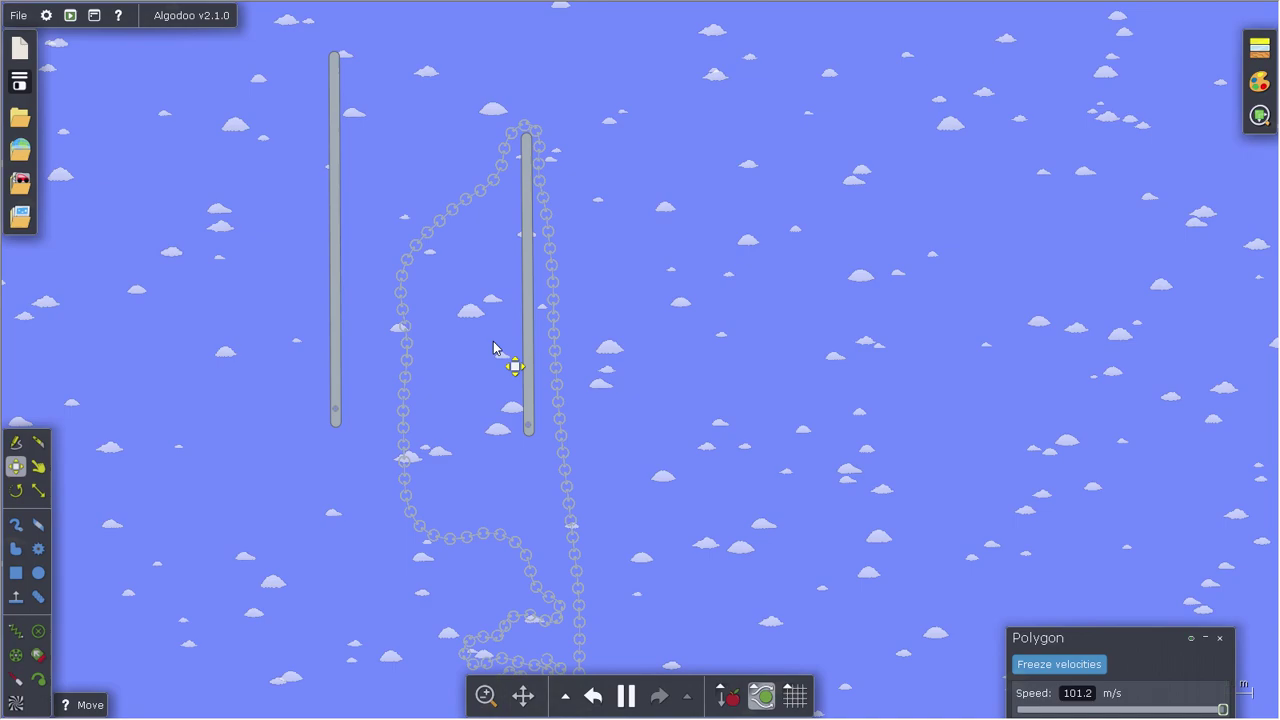
left_click_drag(470, 450, 550, 436)
- Restore the bottom plate and enable Forces visualization on the container's wall piece
key("ctrl+z")
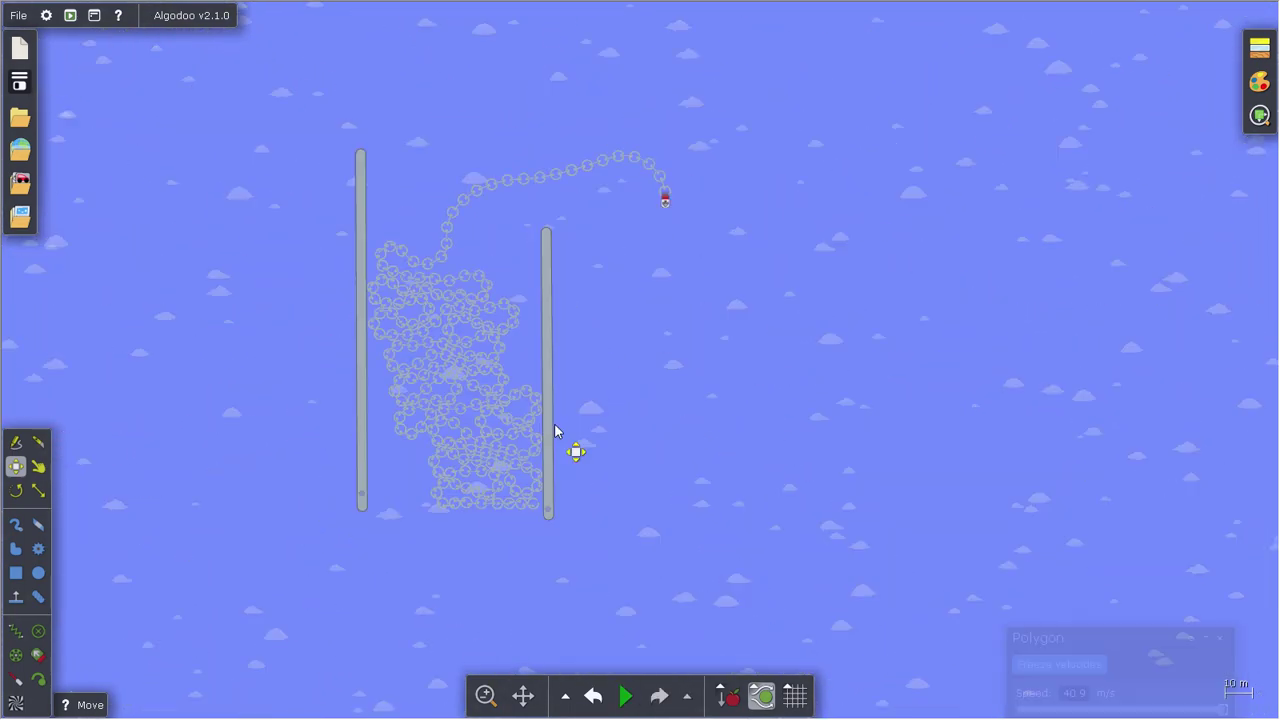
key("ctrl+z")
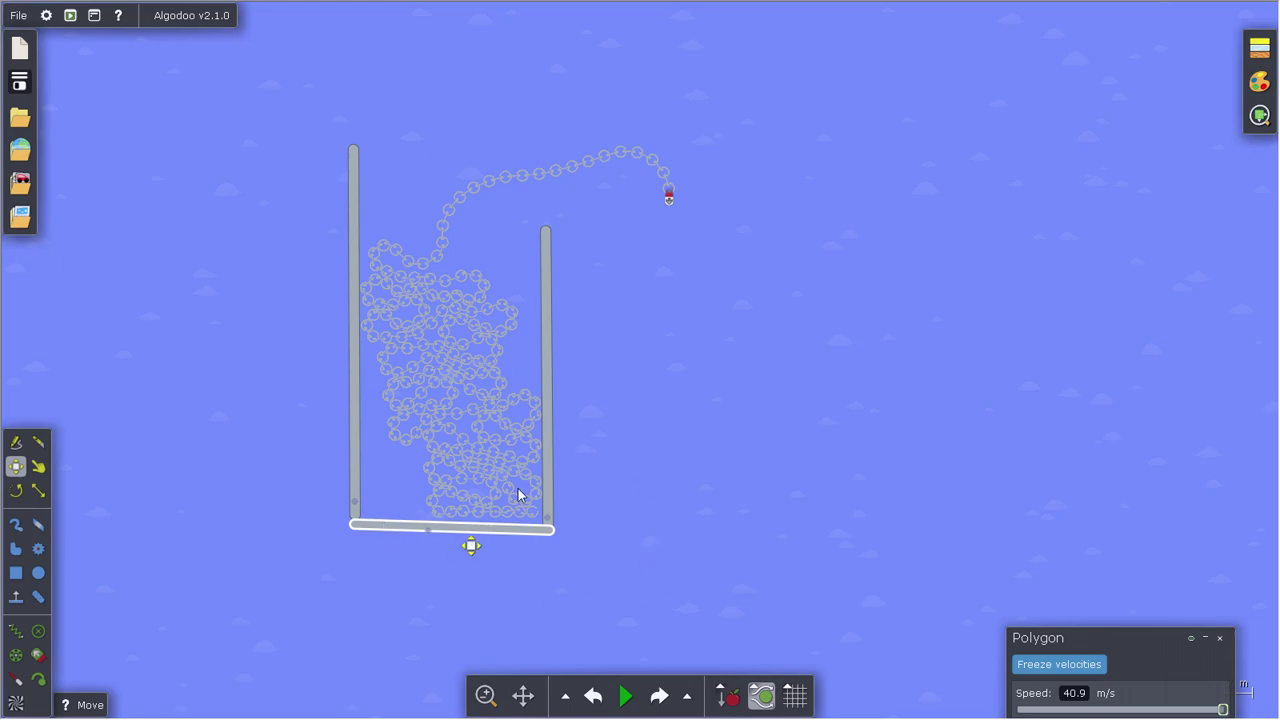
scroll(510, 535, "up", 5)
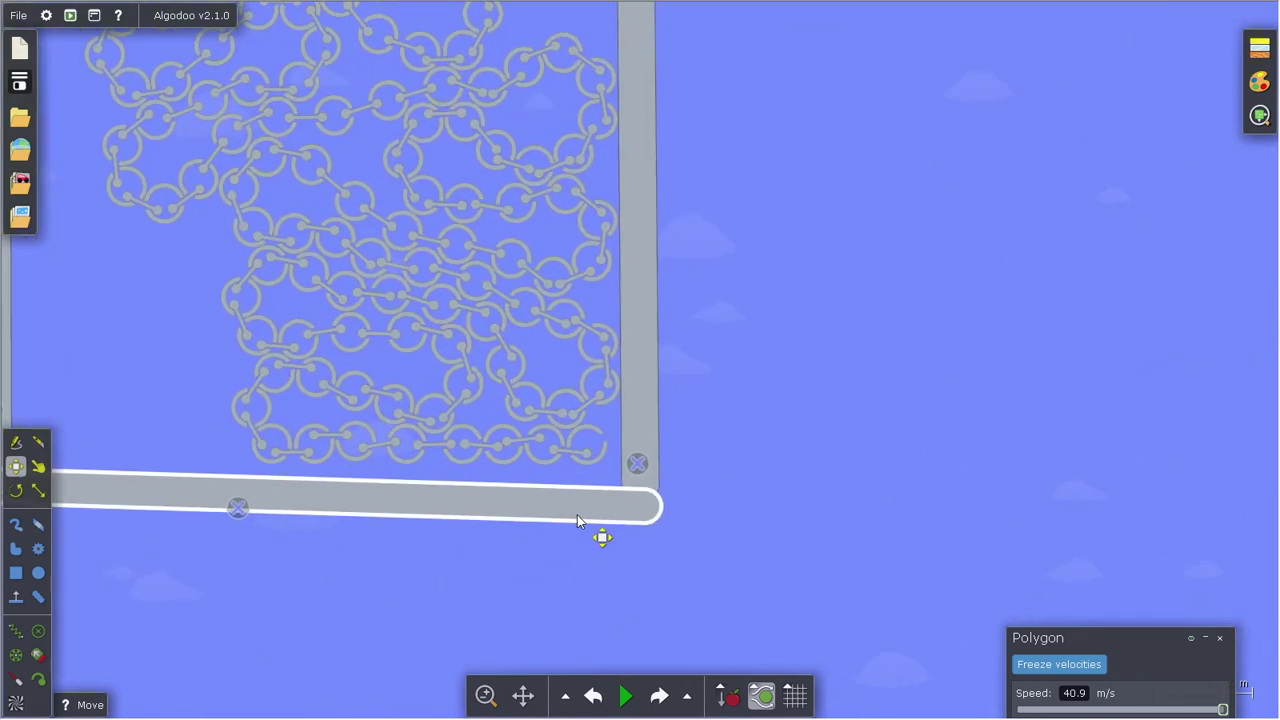
right_click(656, 506)
mouse_move(612, 538)
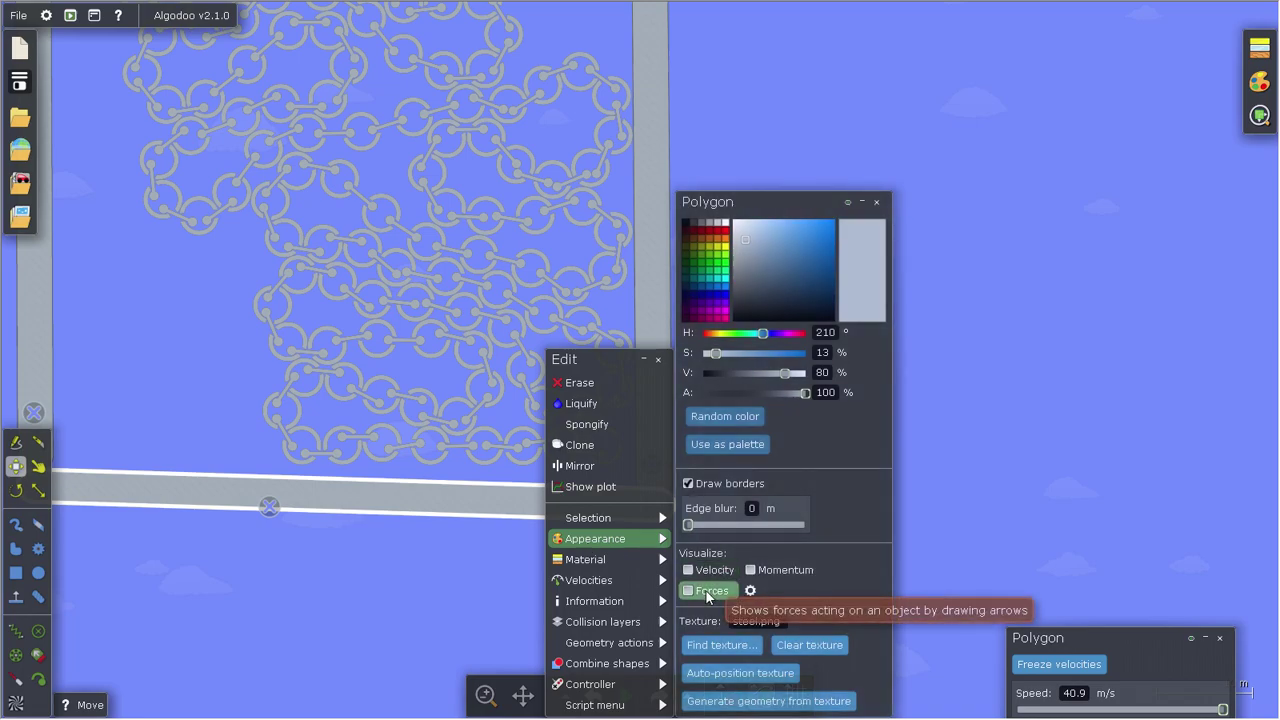
left_click(707, 592)
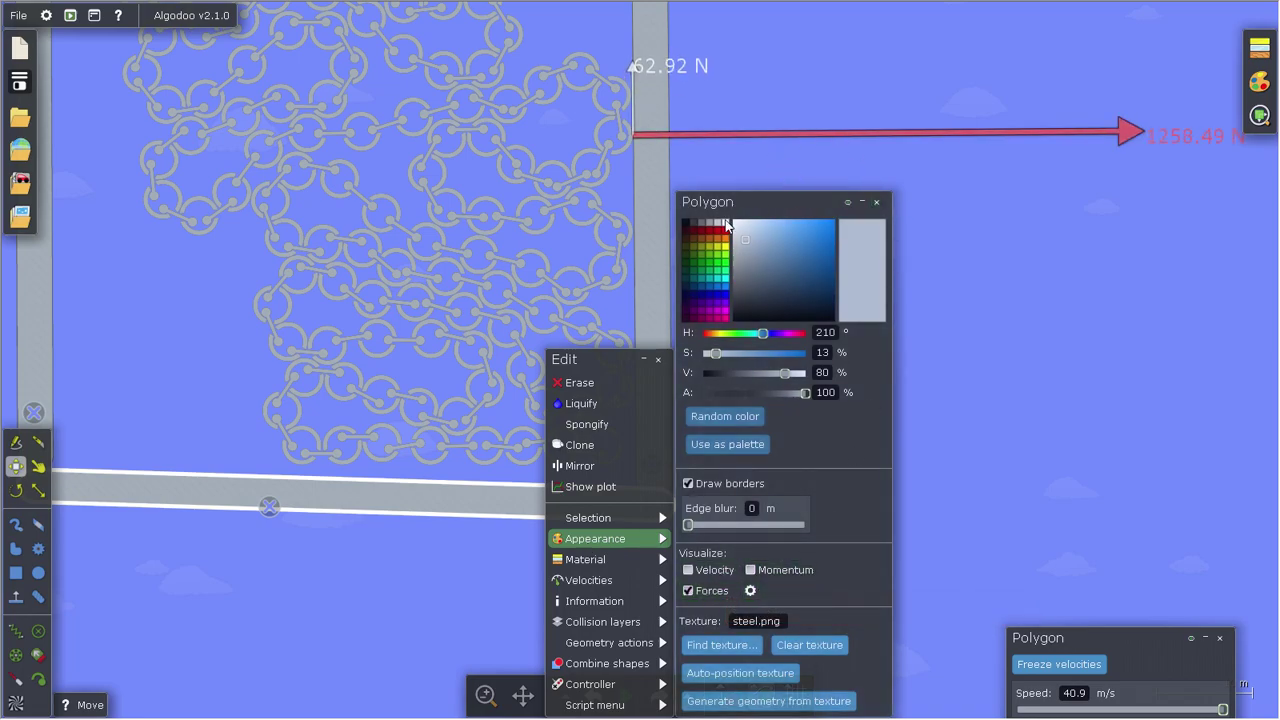
- Close the appearance settings and recentre the view on the container, showing forces like 1257.95 N
scroll(670, 250, "down", 5)
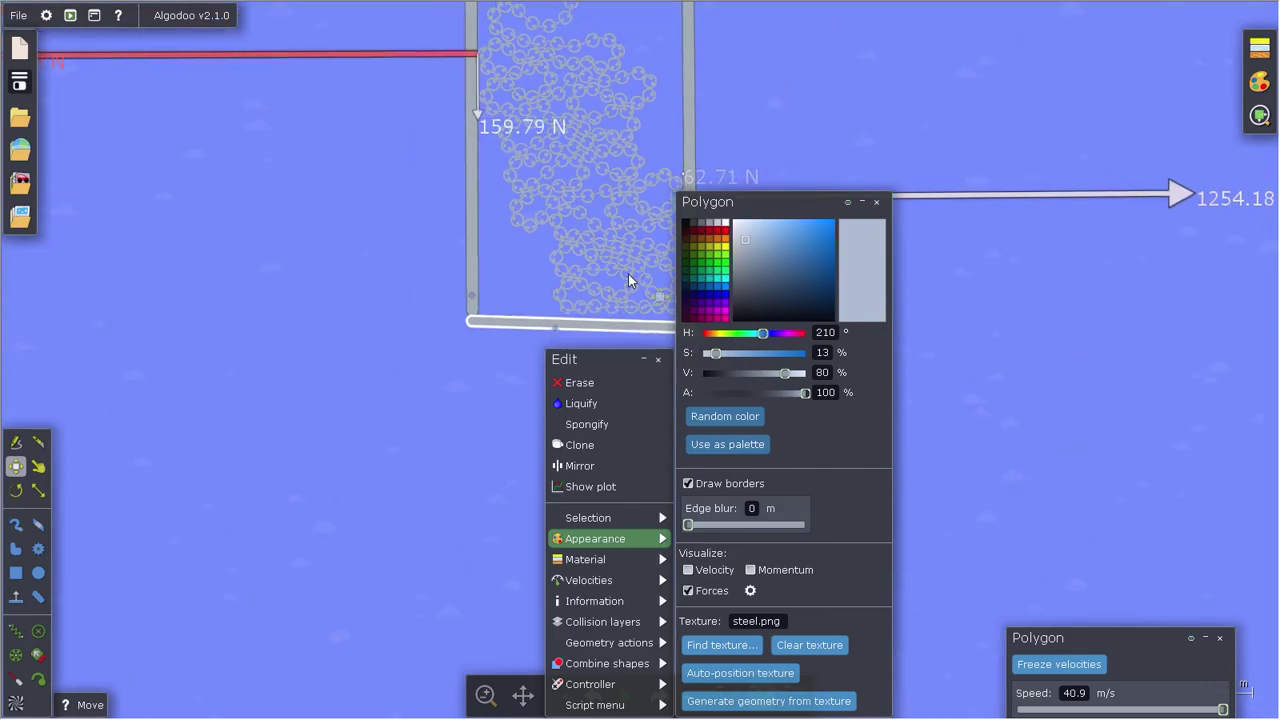
scroll(448, 308, "down", 3)
left_click_drag(448, 308, 295, 375)
left_click(309, 370)
scroll(540, 366, "up", 5)
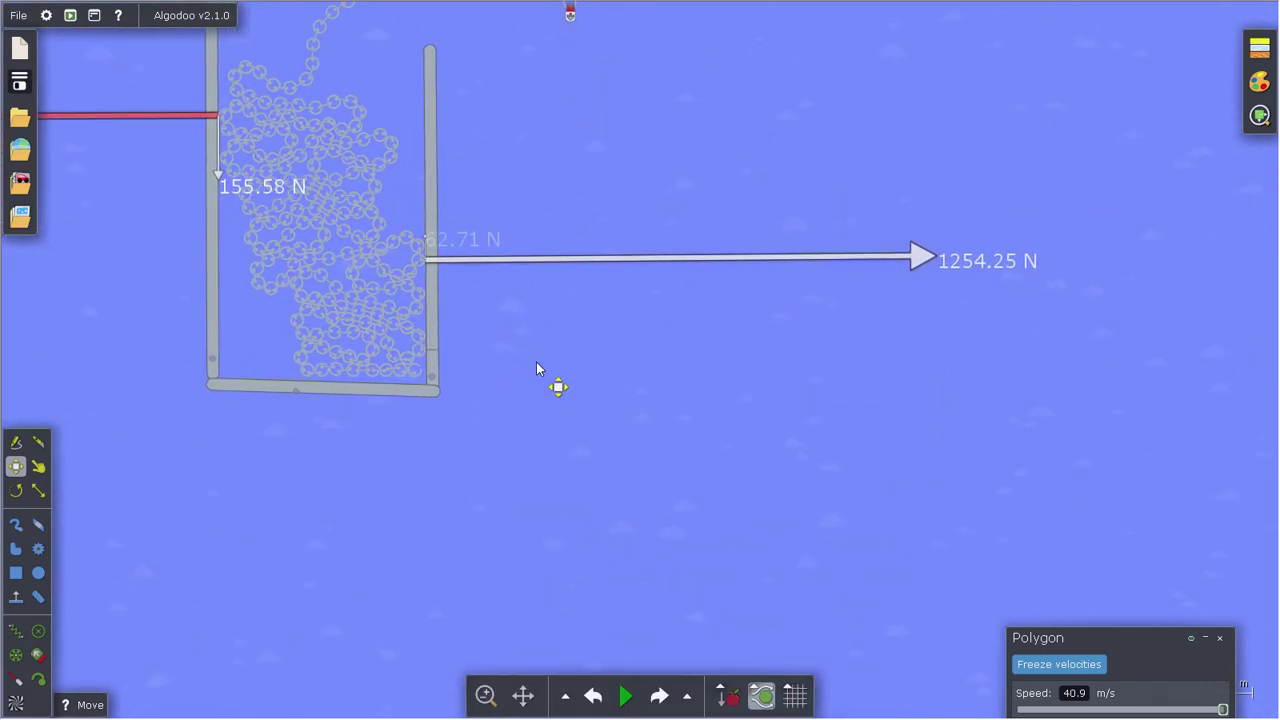
scroll(525, 360, "down", 3)
scroll(353, 360, "up", 7)
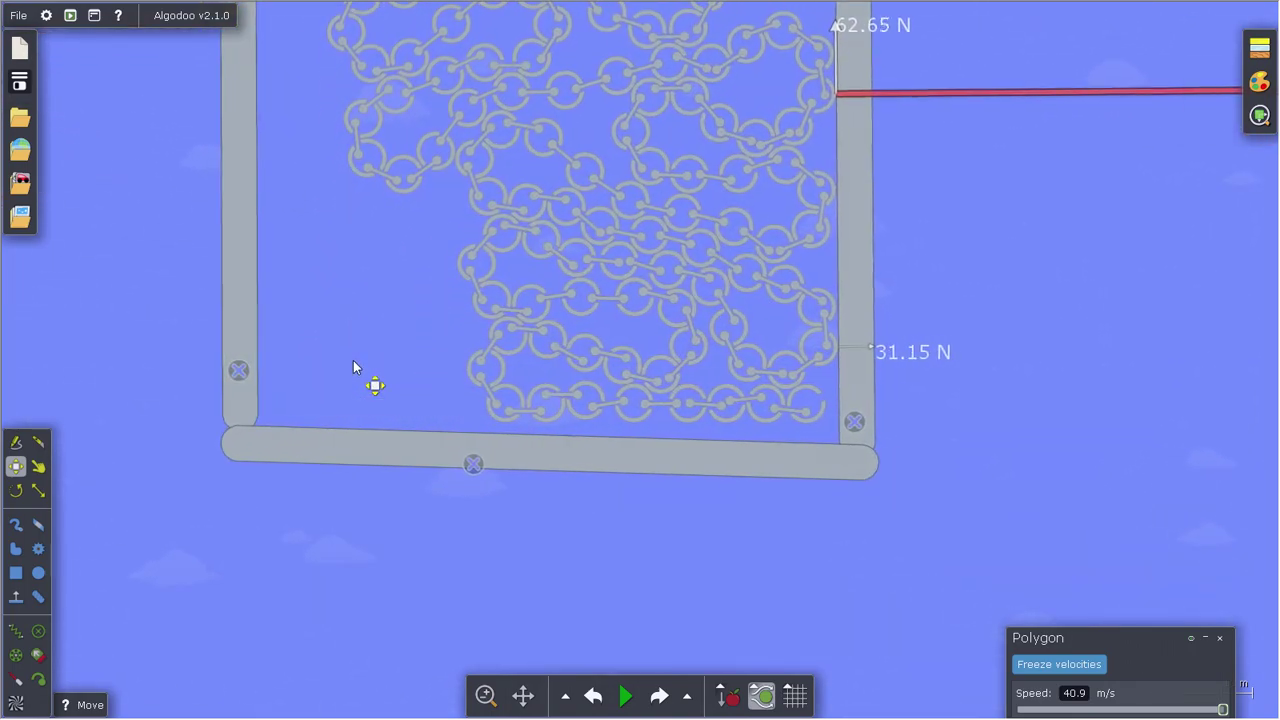
scroll(355, 362, "down", 5)
scroll(658, 299, "down", 4)
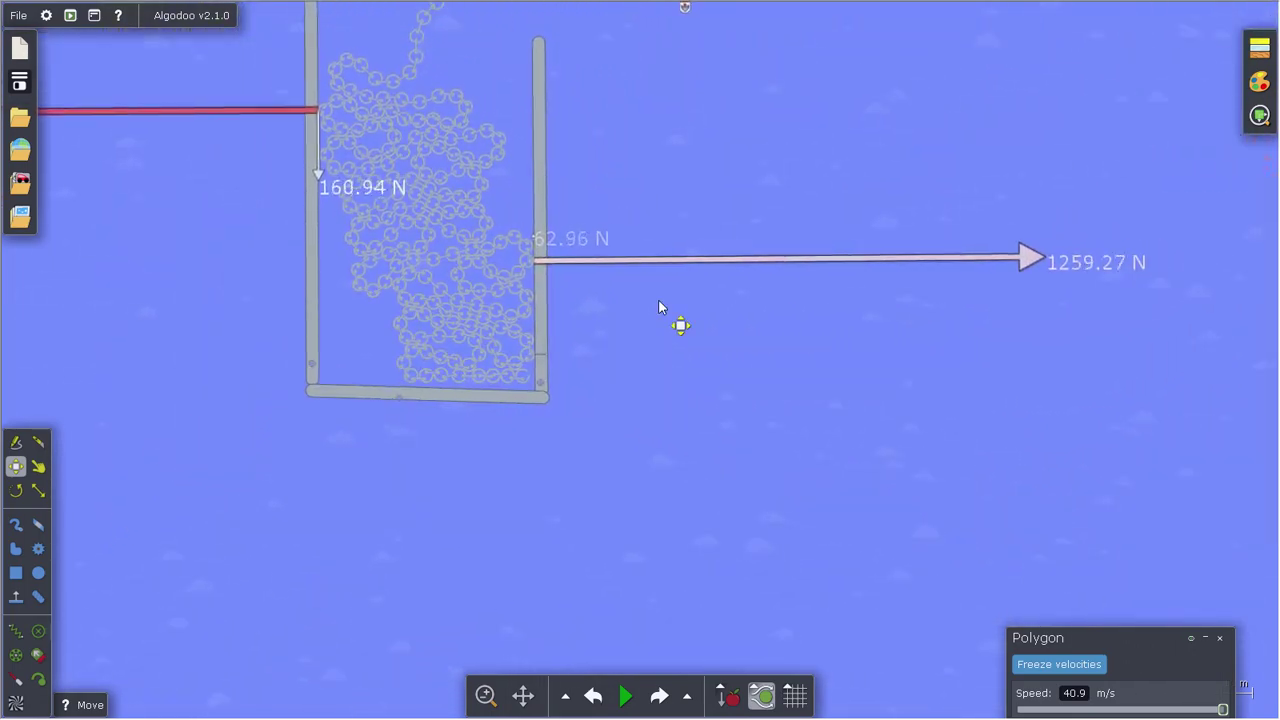
left_click_drag(631, 234, 722, 350)
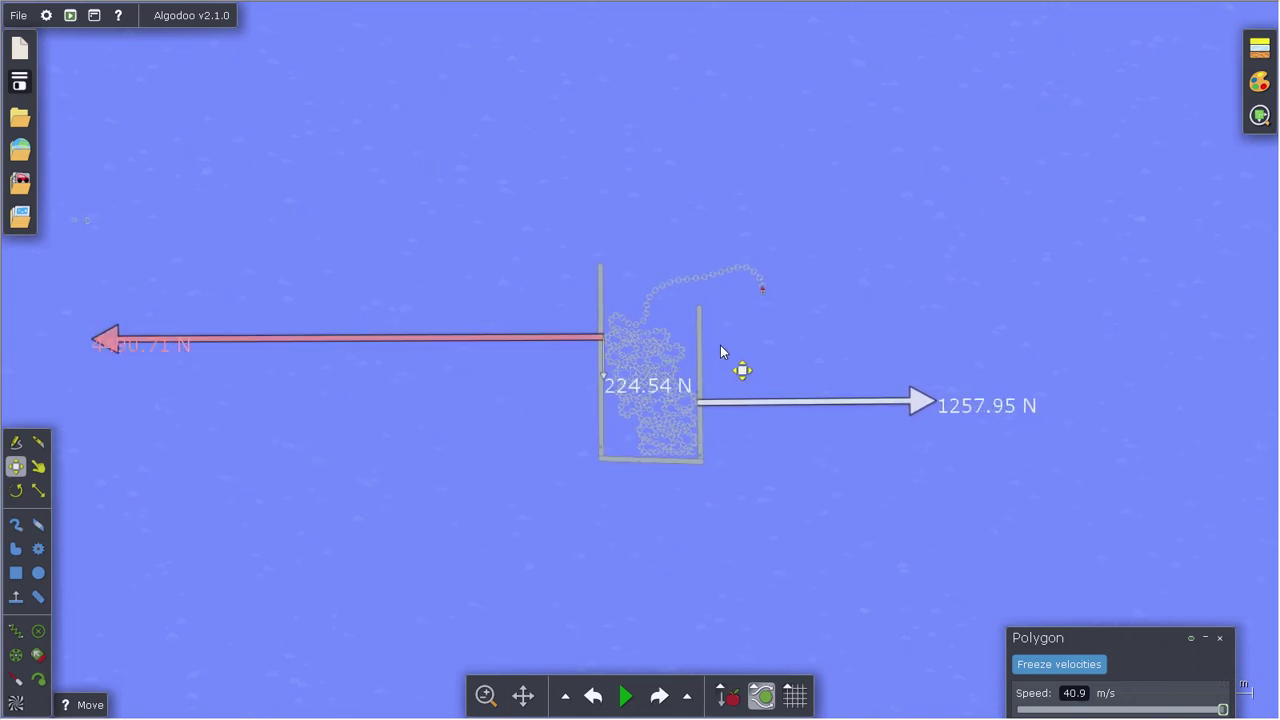
- Toggle force arrows on and back off for the whole 595-object selection, then deselect everything
right_click(718, 372)
mouse_move(753, 435)
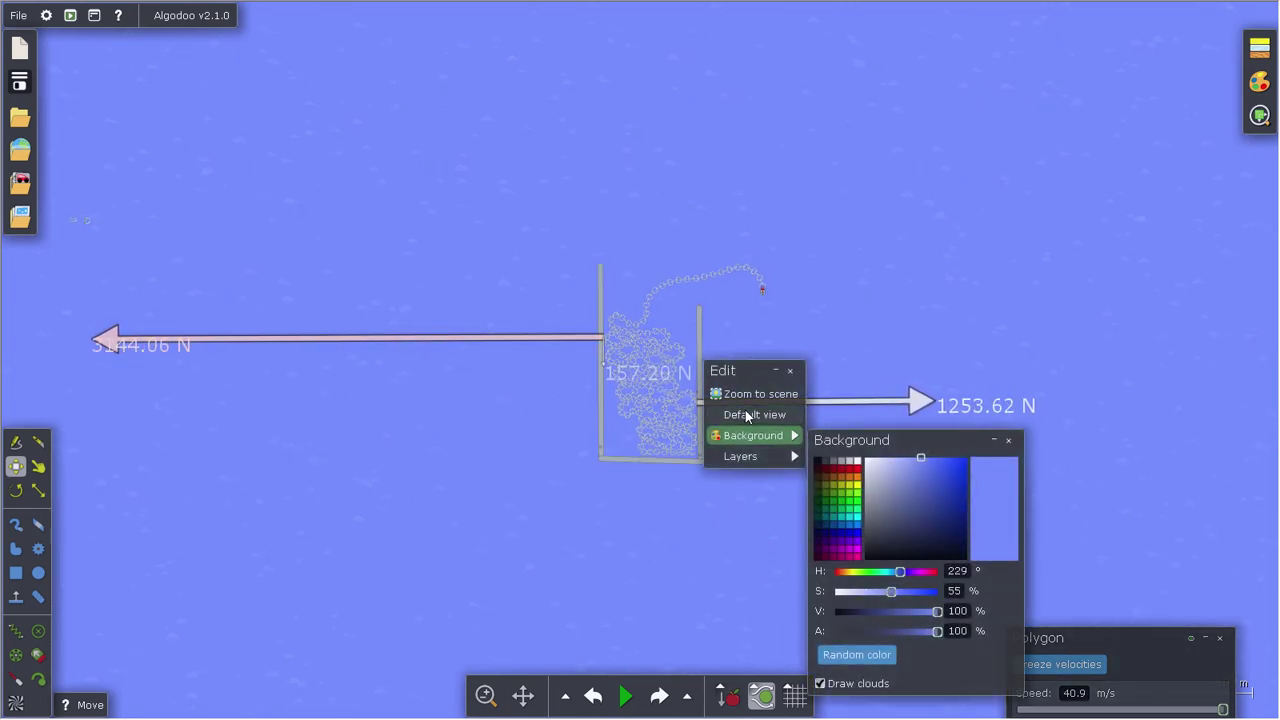
left_click(656, 441)
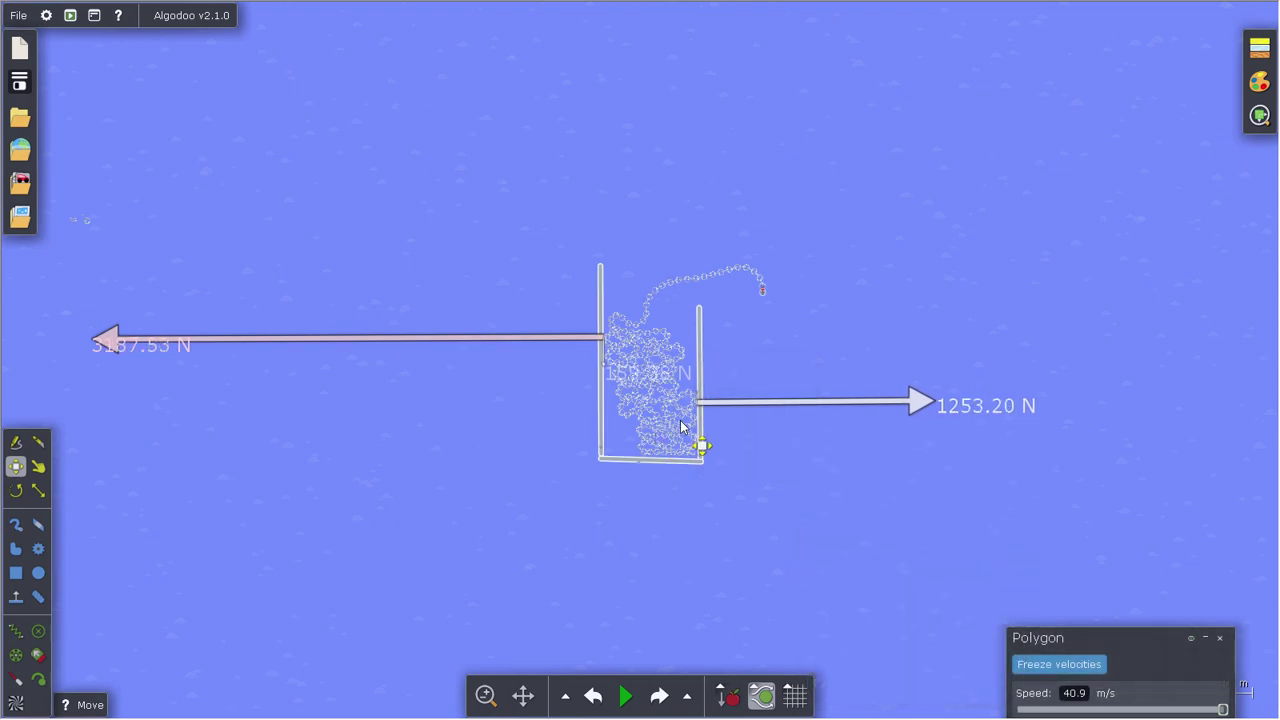
right_click(686, 433)
mouse_move(760, 518)
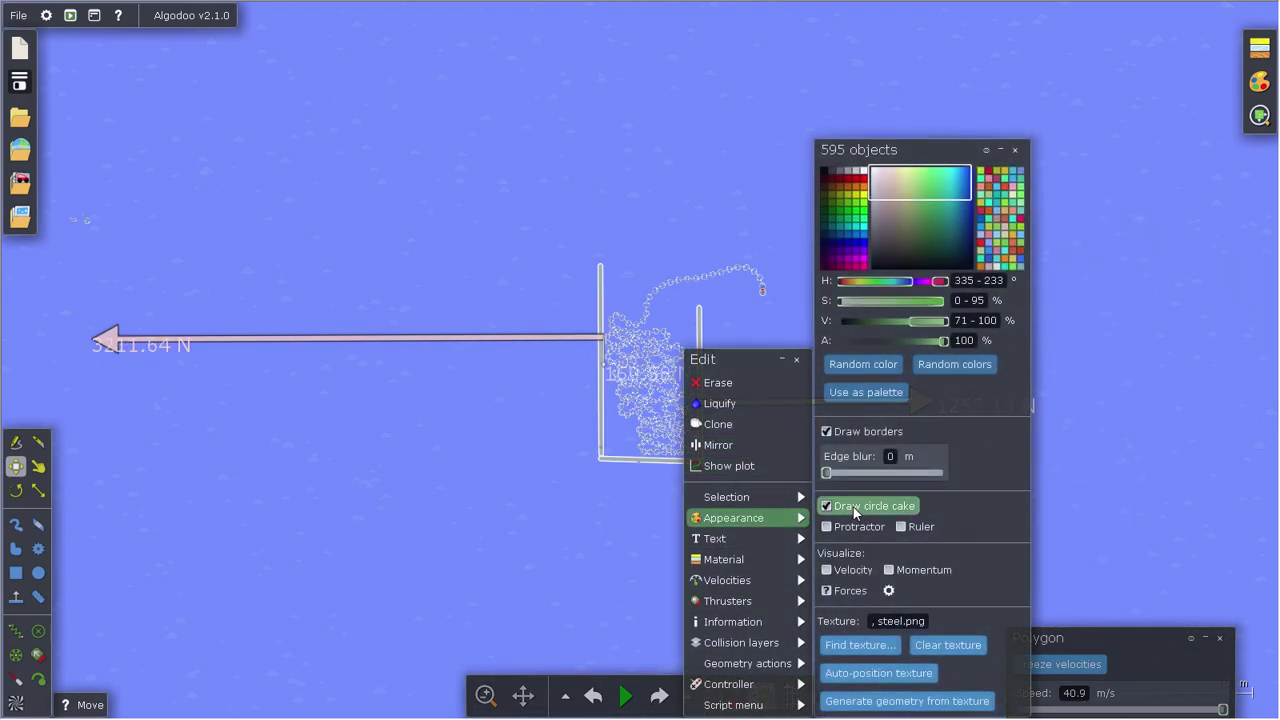
left_click(836, 595)
left_click(836, 595)
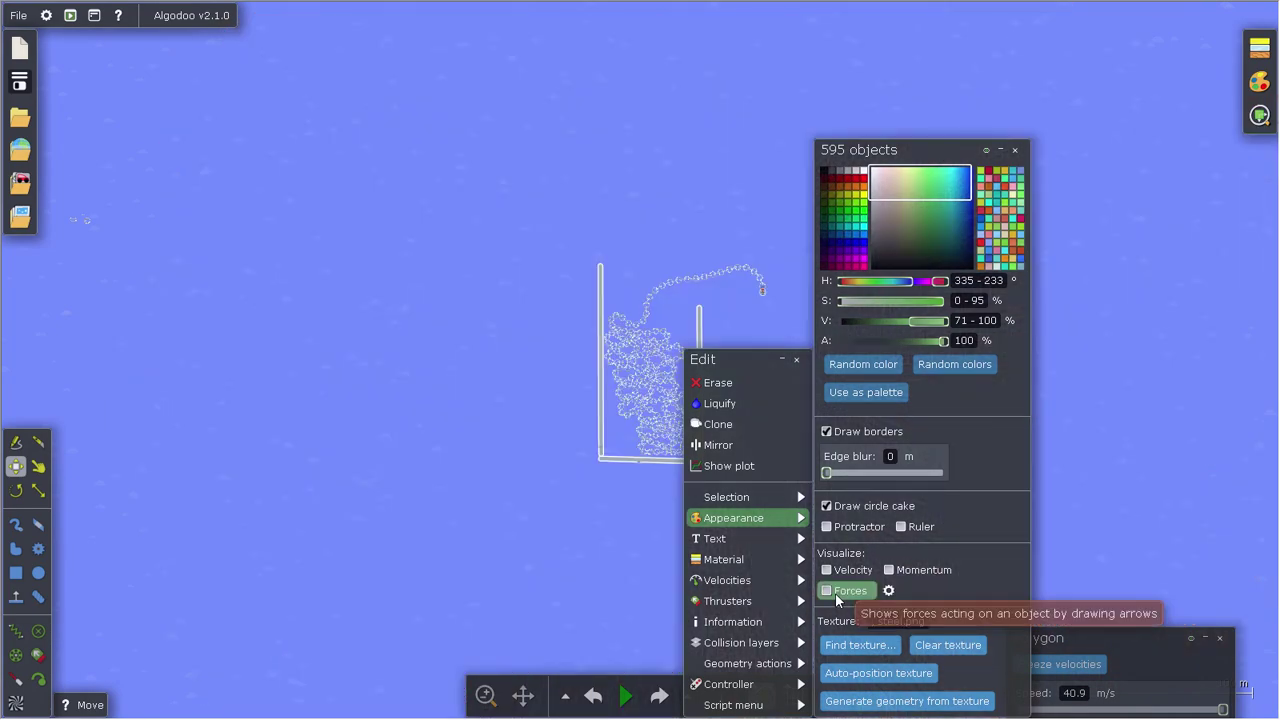
left_click(612, 543)
- Show force arrows on just one container wall piece, reading 412.77 N
right_click(664, 463)
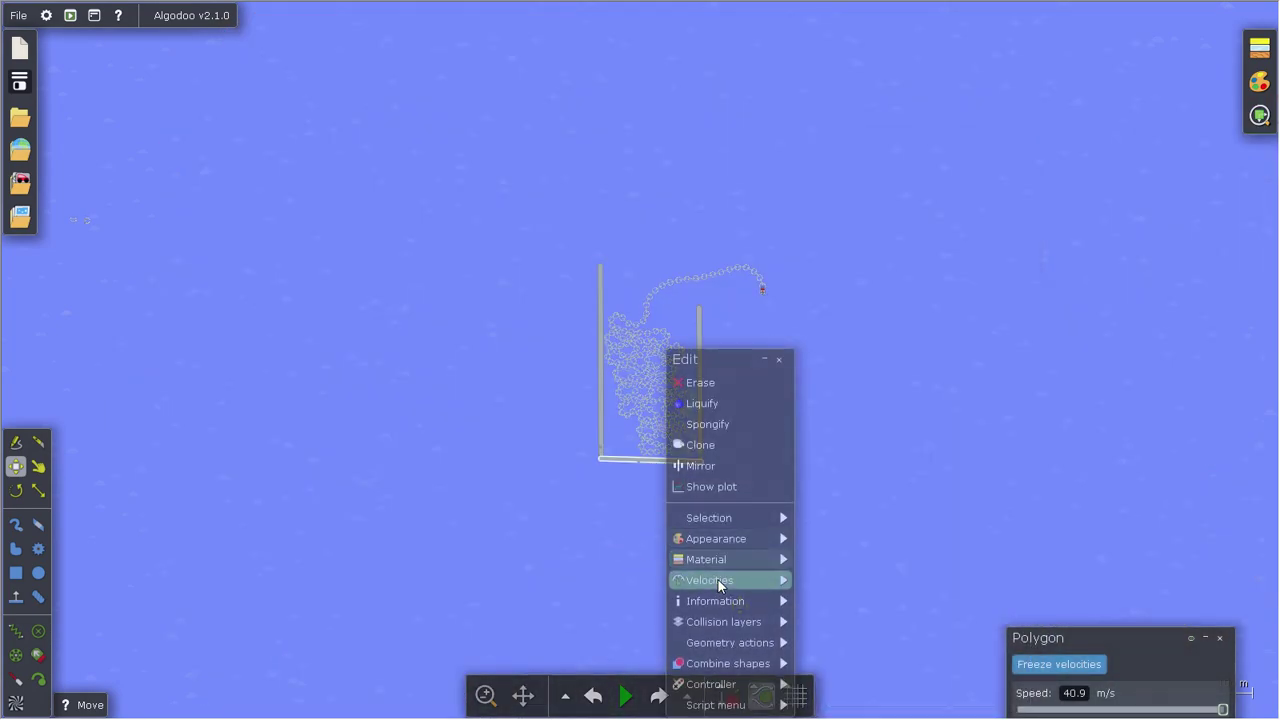
mouse_move(730, 538)
left_click(825, 592)
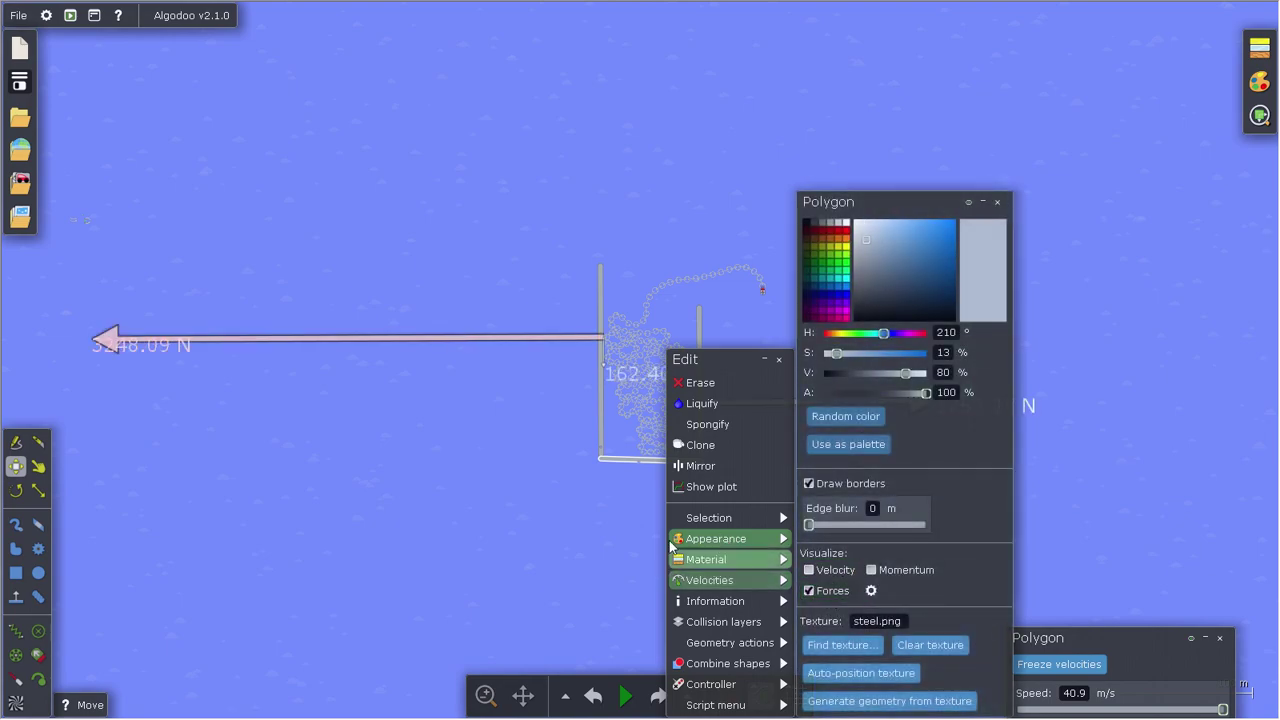
left_click(610, 522)
scroll(670, 490, "up", 5)
scroll(679, 489, "up", 1)
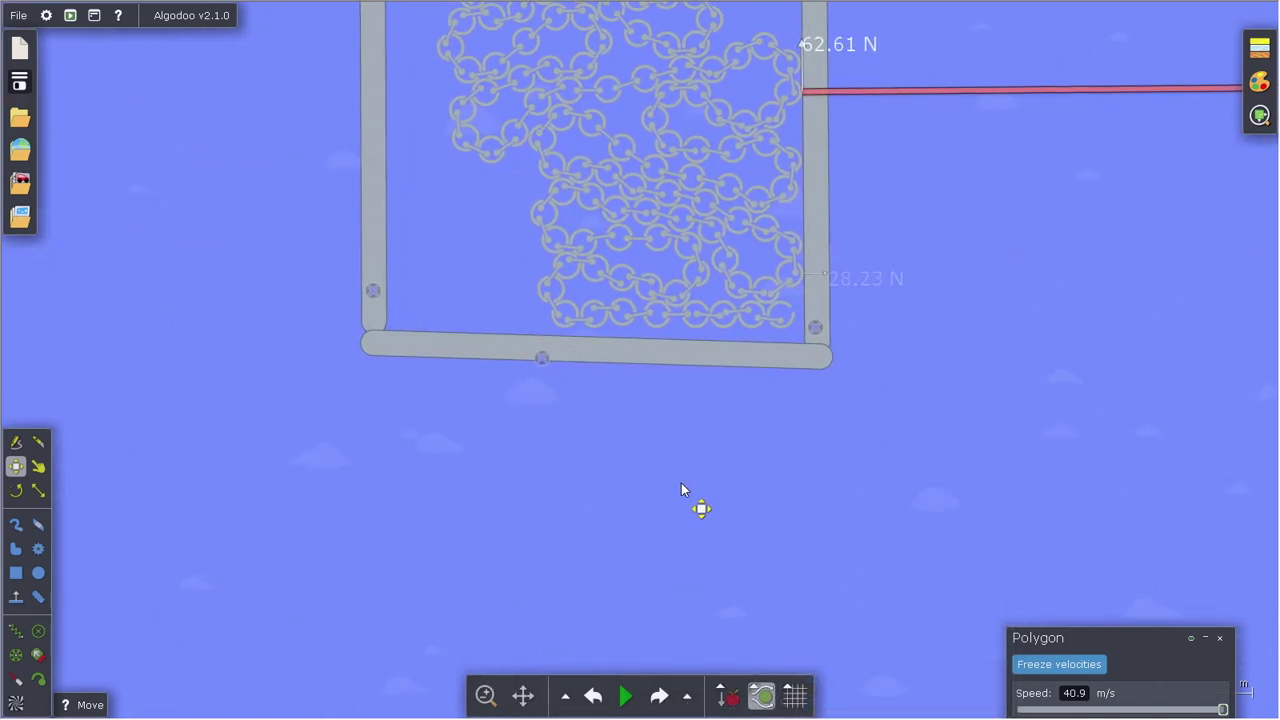
scroll(745, 458, "up", 4)
scroll(756, 438, "down", 6)
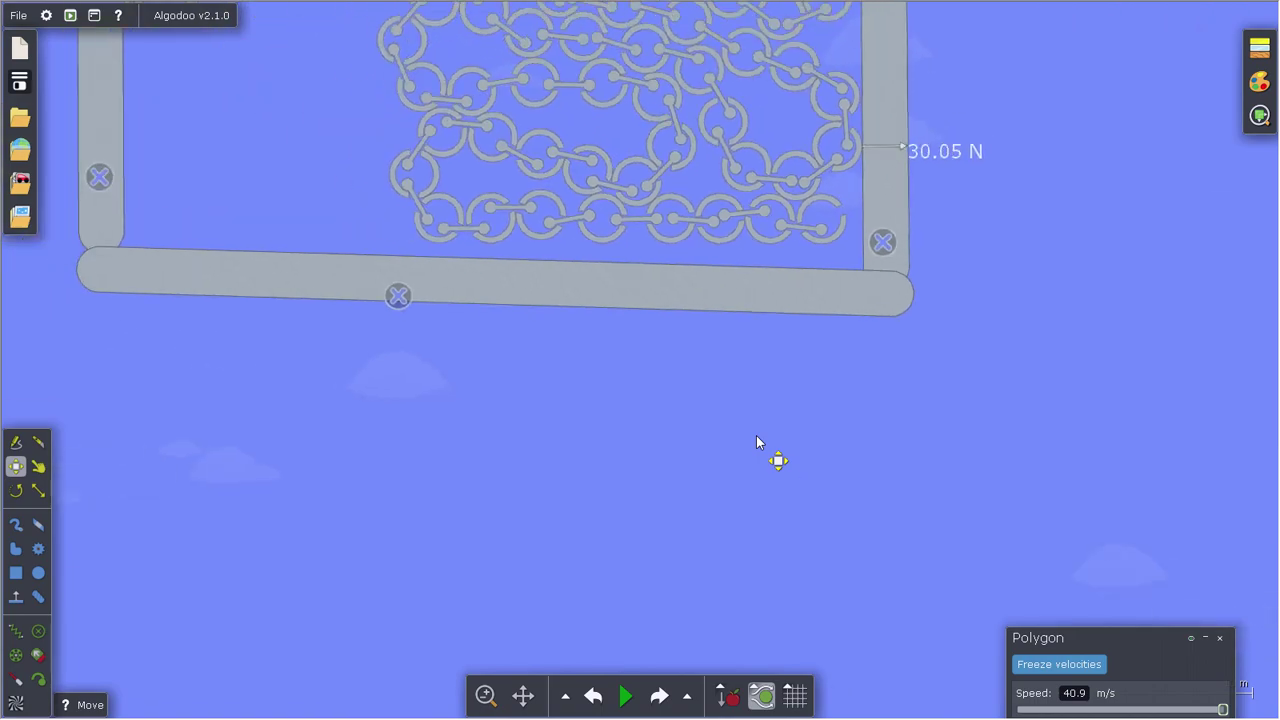
scroll(756, 440, "down", 3)
scroll(711, 443, "down", 2)
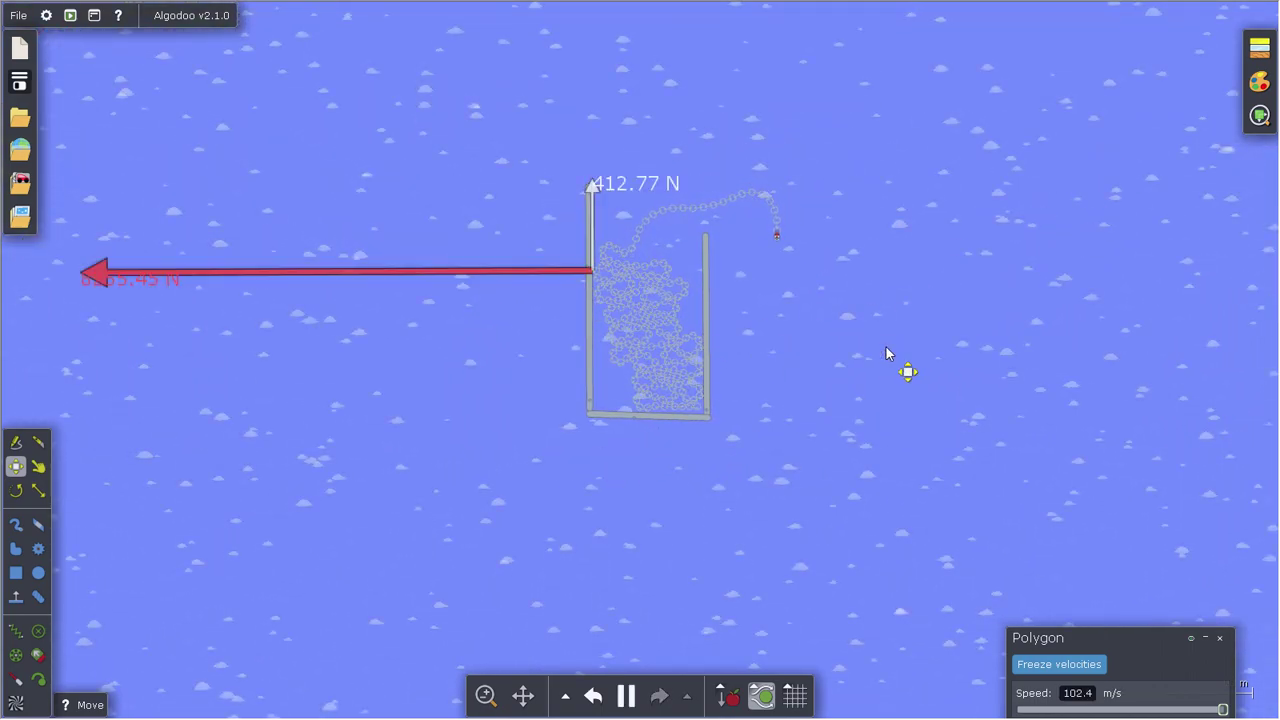
- Drag the running container up and around until the chain fully pours out at 85.1 m/s
scroll(730, 490, "down", 1)
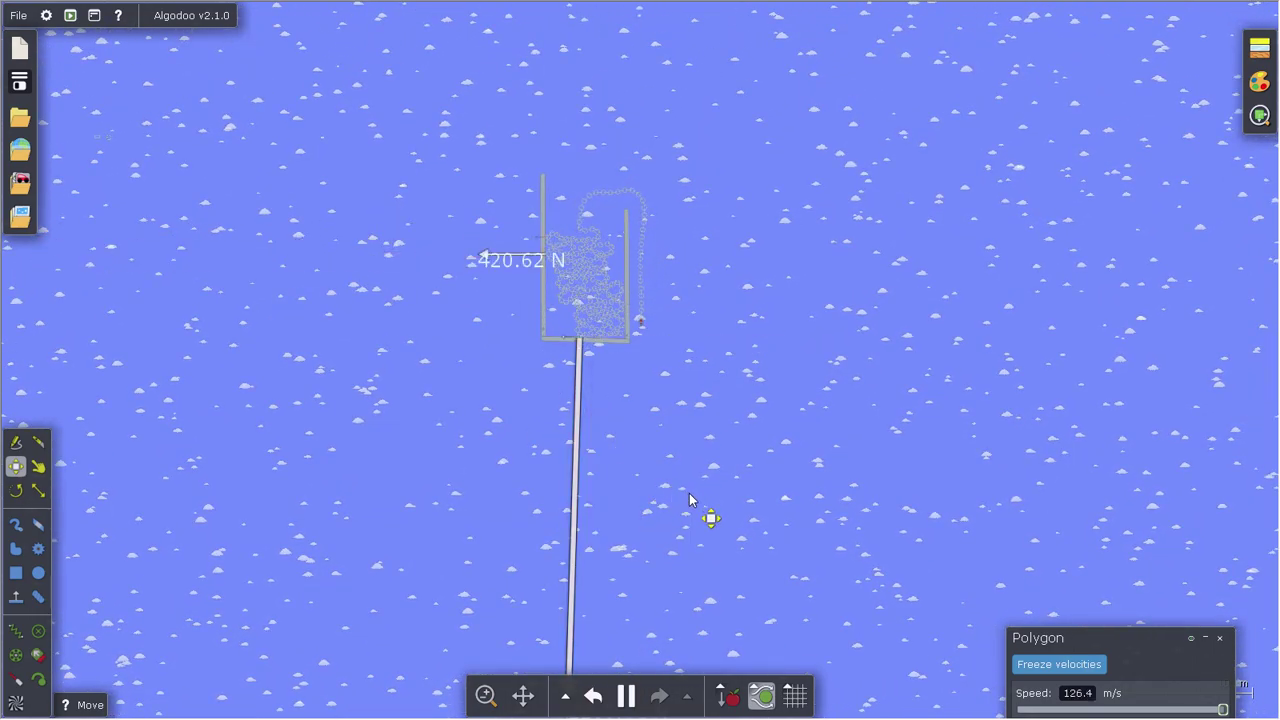
left_click_drag(691, 491, 573, 245)
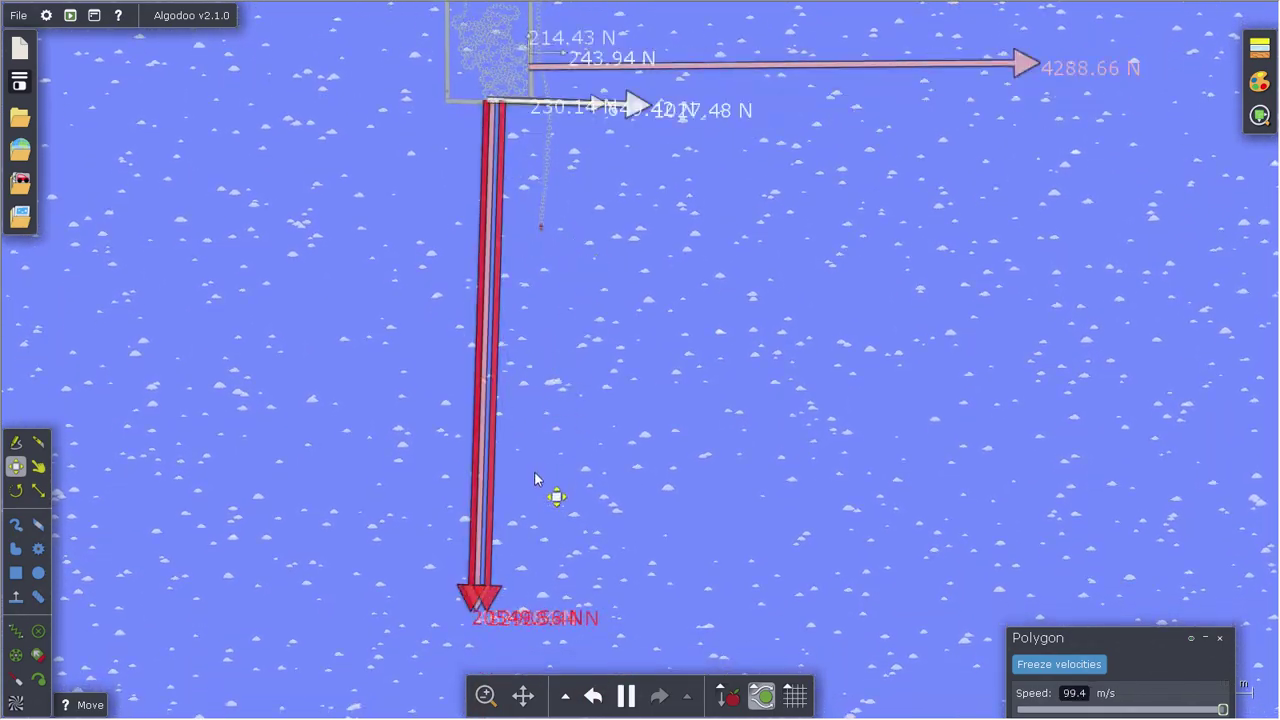
left_click_drag(535, 479, 670, 494)
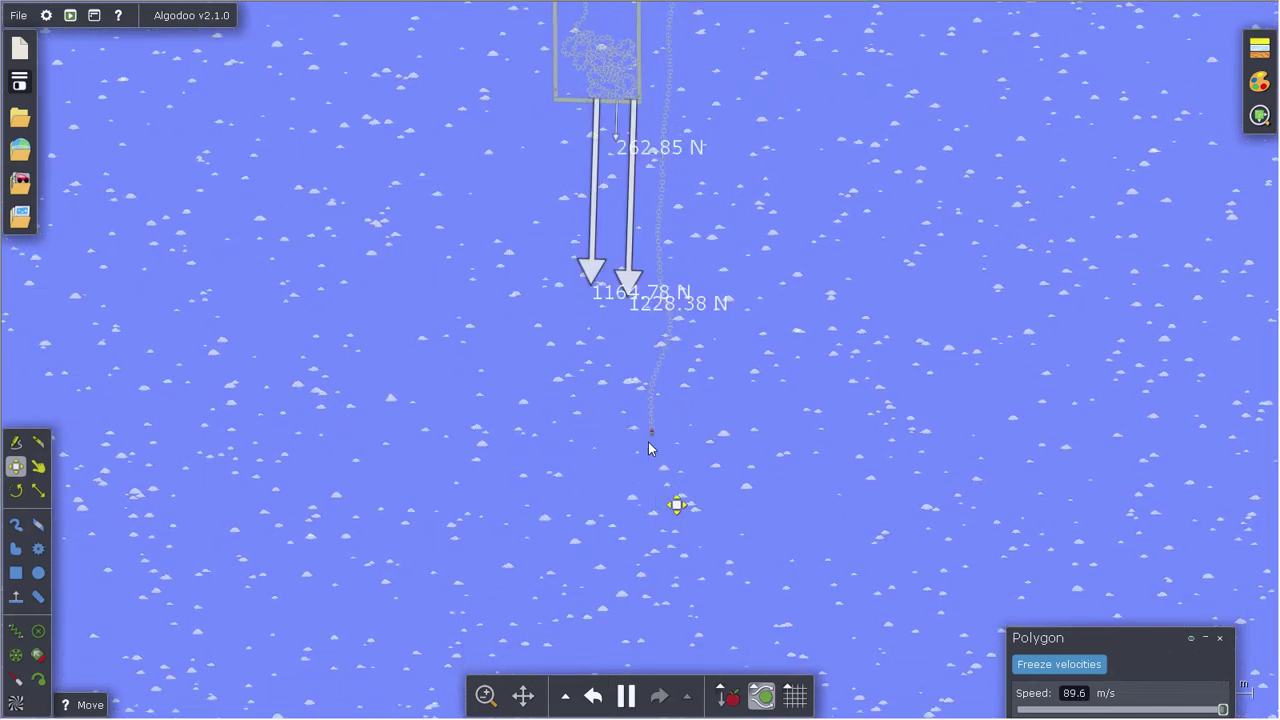
scroll(576, 480, "up", 10)
left_click_drag(576, 480, 965, 439)
scroll(623, 277, "up", 5)
scroll(965, 446, "down", 10)
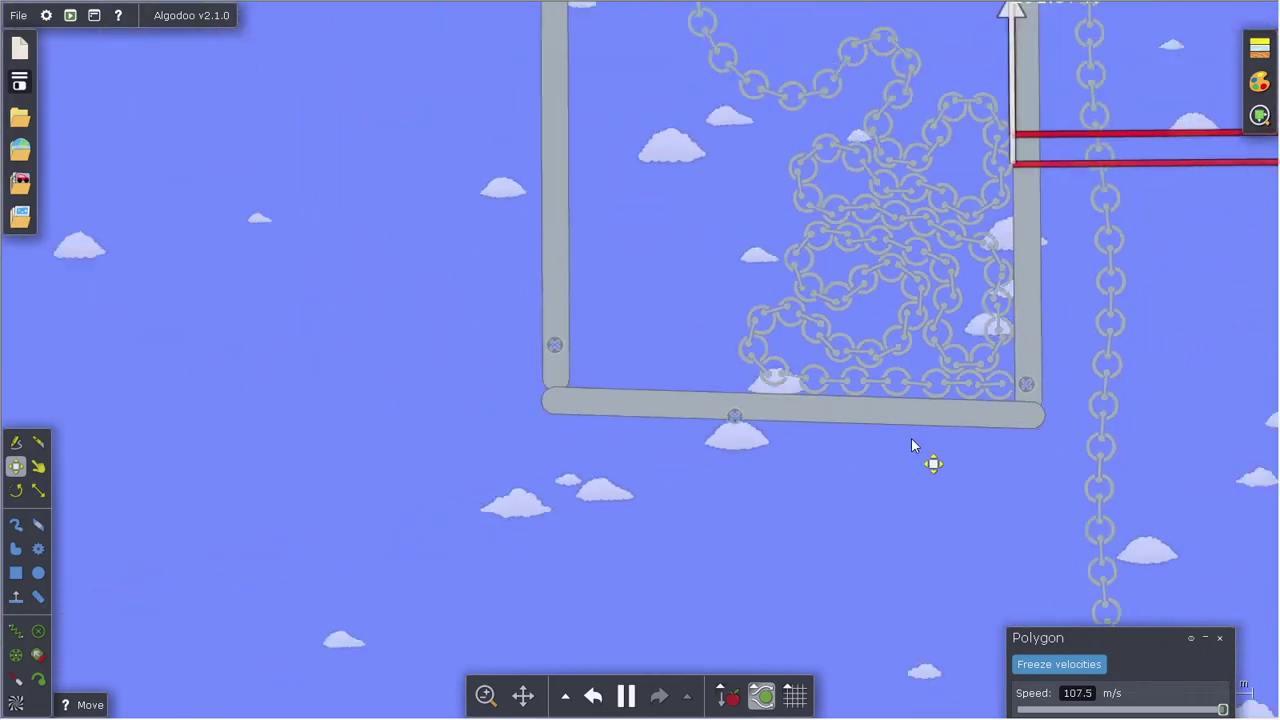
left_click_drag(763, 481, 490, 382)
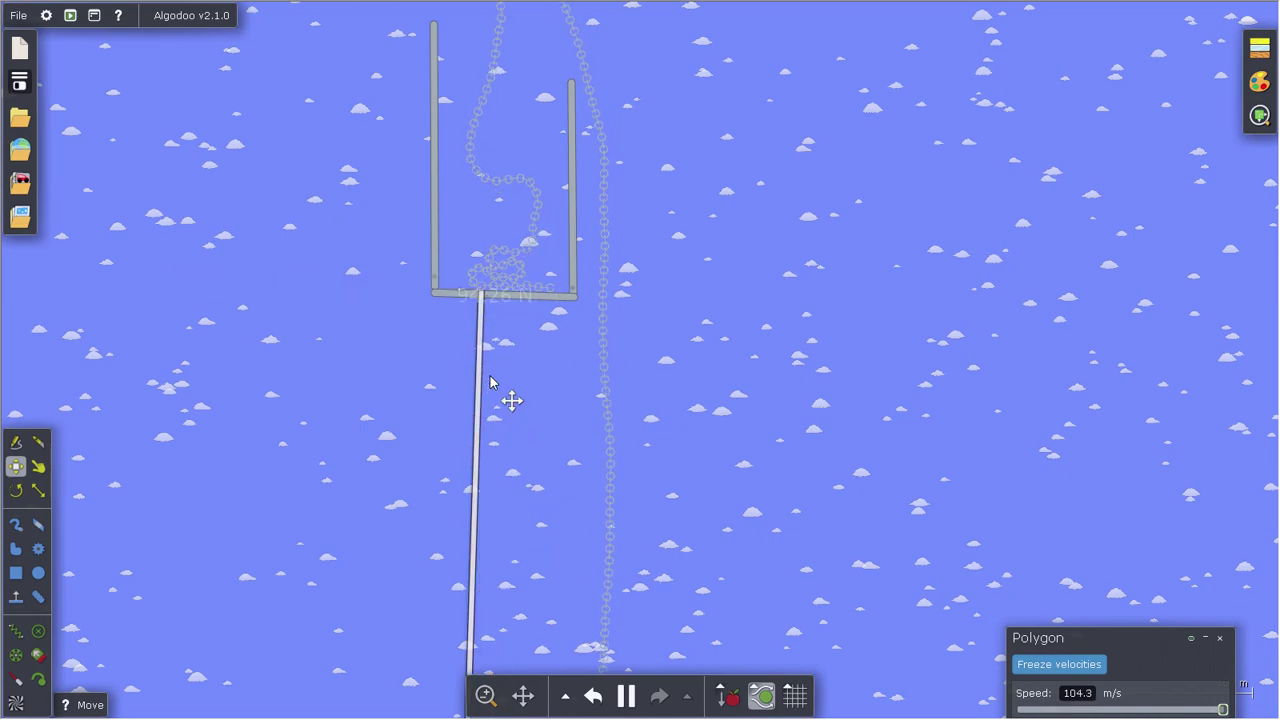
left_click_drag(492, 376, 537, 452)
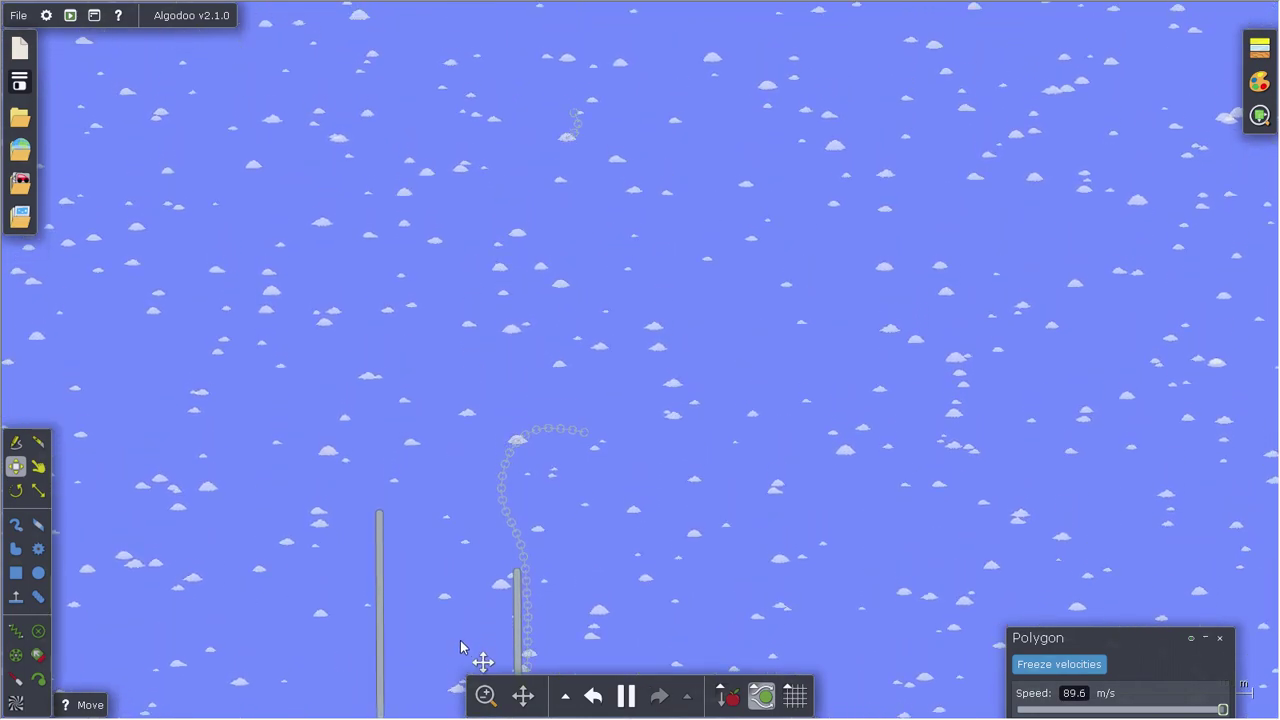
left_click_drag(460, 646, 532, 332)
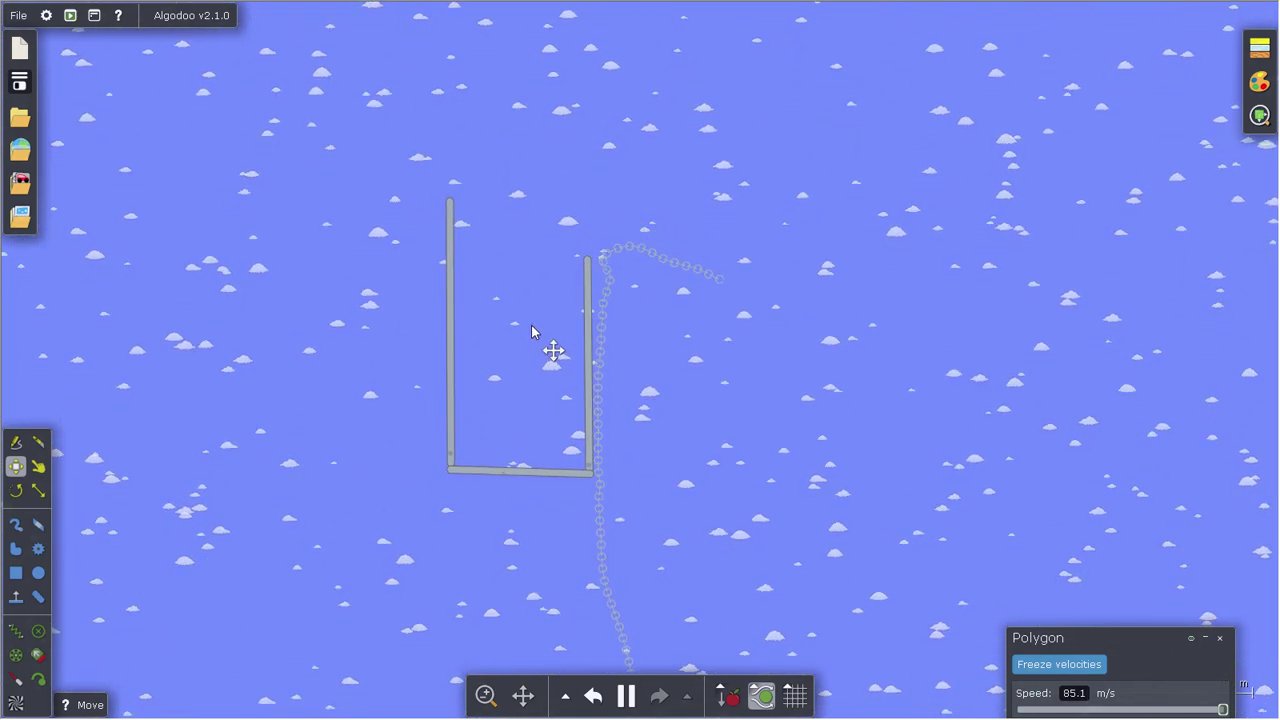